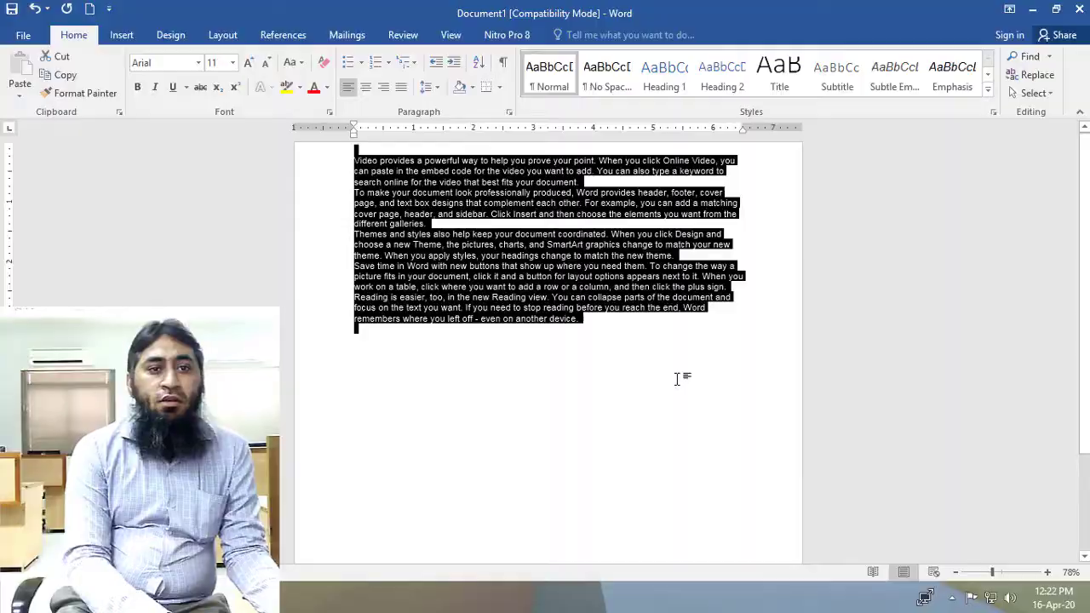
Replace the existing text with sample paragraphs generated by =rand().
key(Delete)
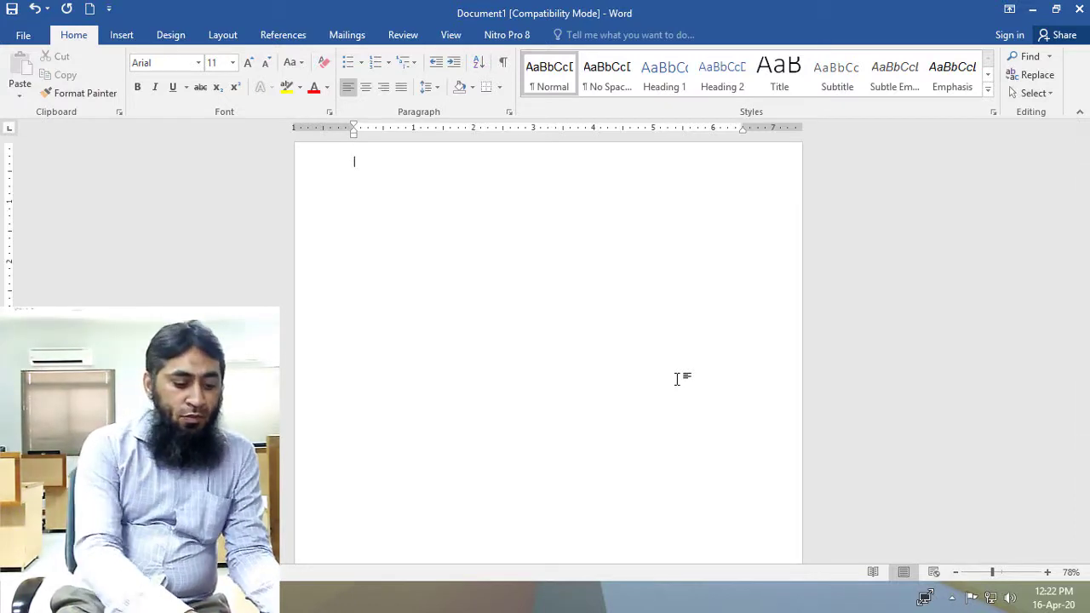
text(=ra)
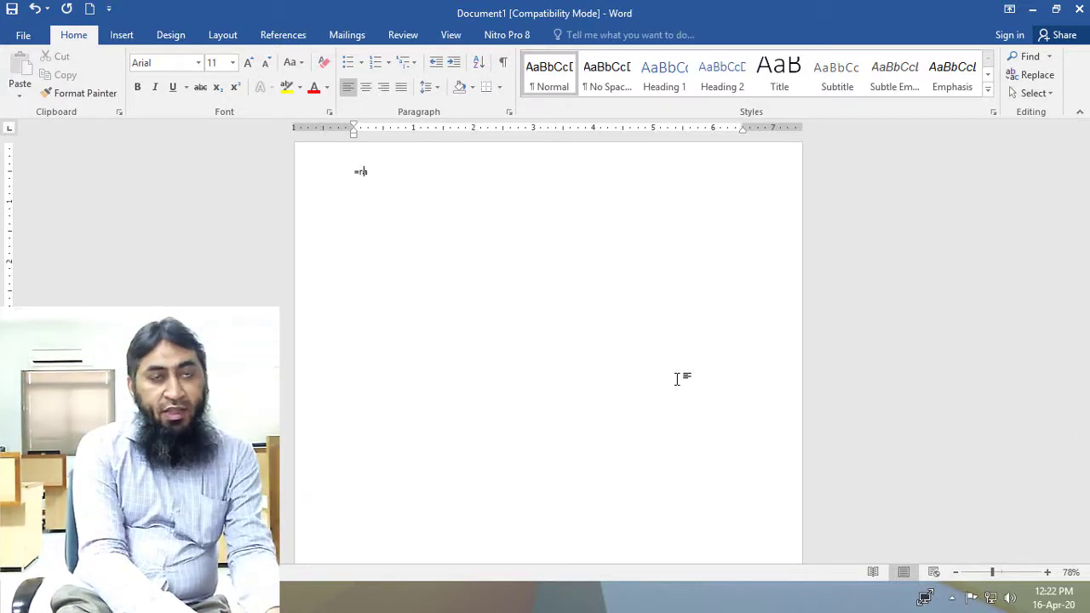
text(nd())
key(Return)
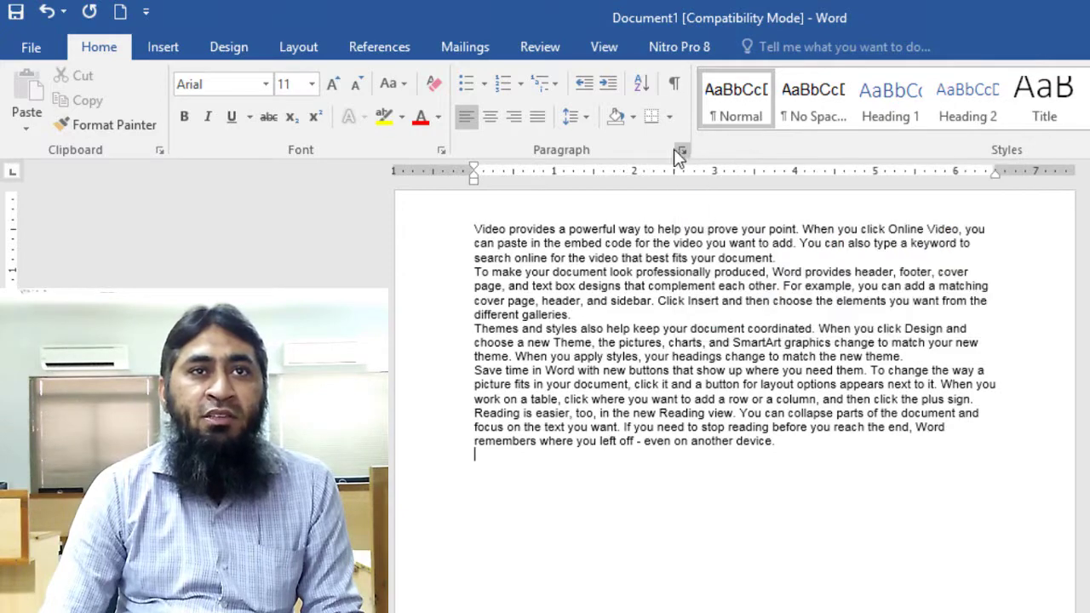
Bring up the Paragraph dialog and move it right to reveal more sample text.
click(681, 152)
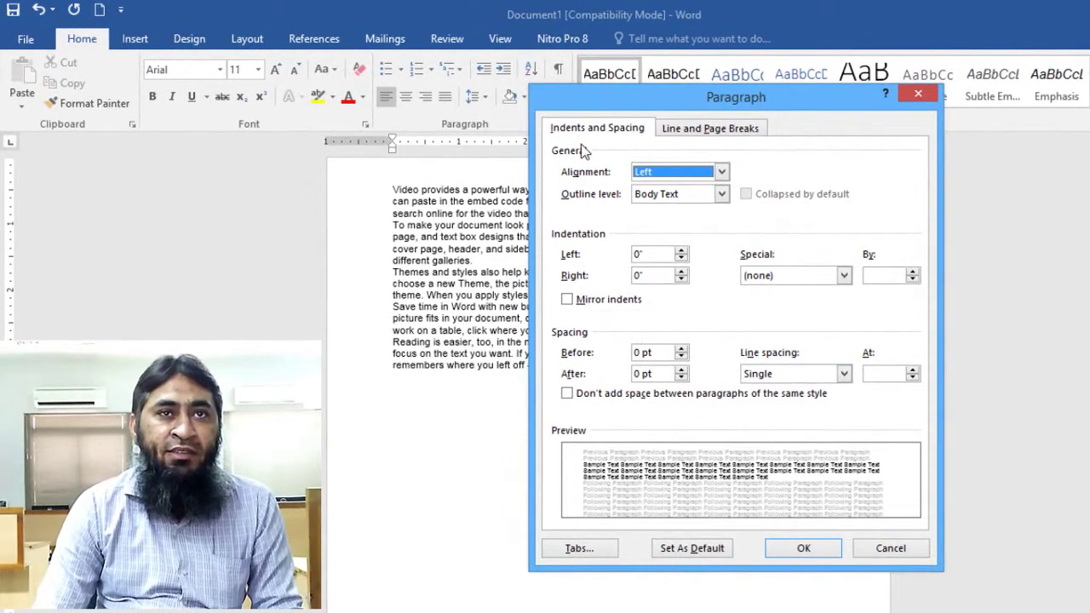
drag(625, 94, 719, 81)
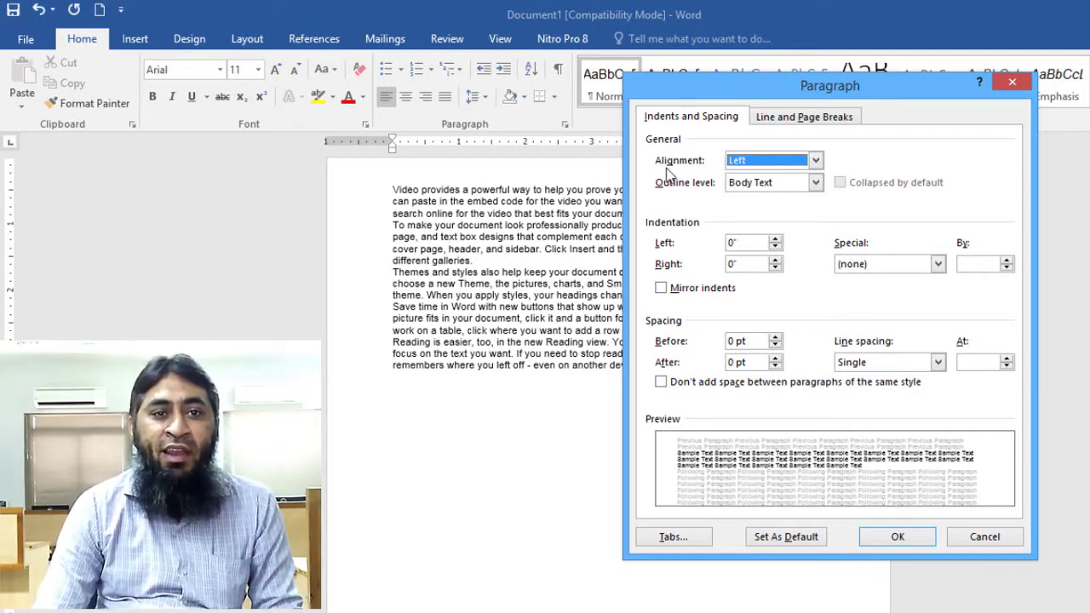
Preview Centered, Right and Justified alignment in the Paragraph dialog, then return to Left.
click(758, 166)
click(766, 187)
click(769, 162)
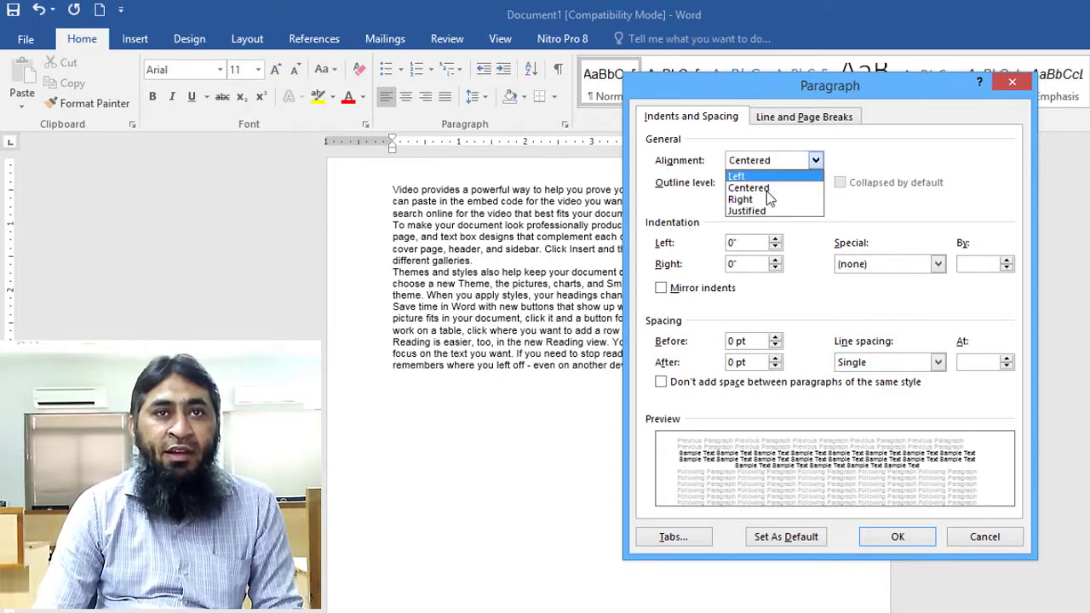
click(764, 199)
click(761, 161)
click(760, 210)
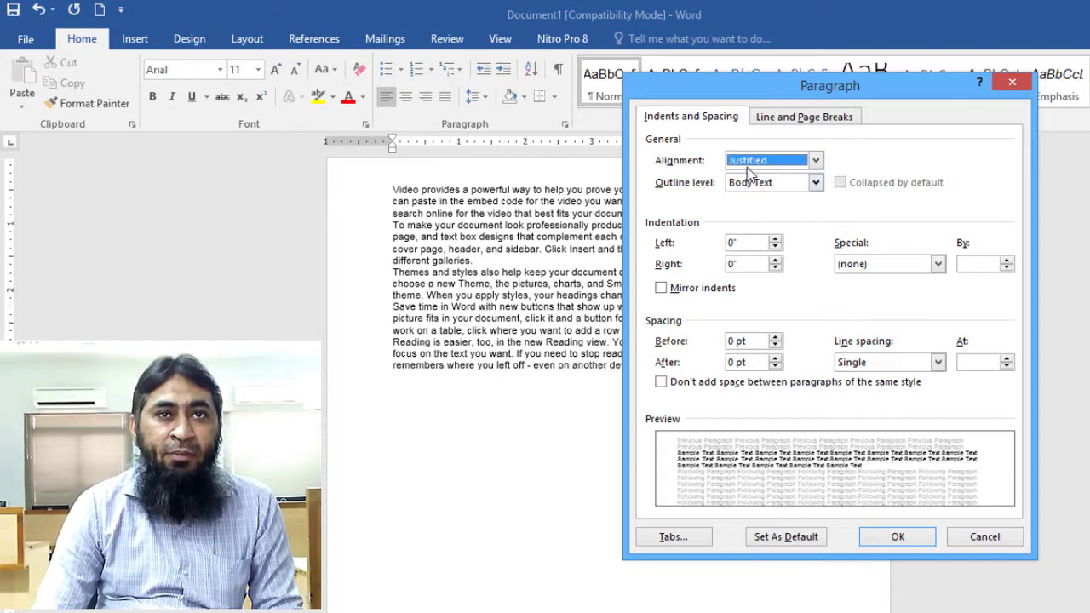
click(748, 165)
click(742, 174)
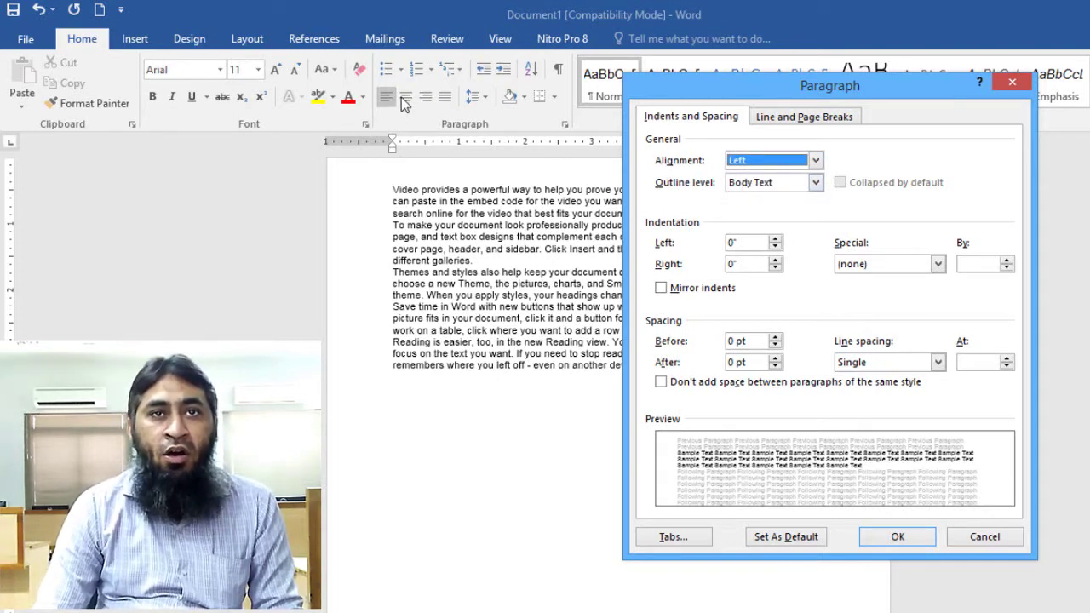
Toggle the alignment between Centered and Left, finally settling on Centered.
click(745, 160)
click(760, 185)
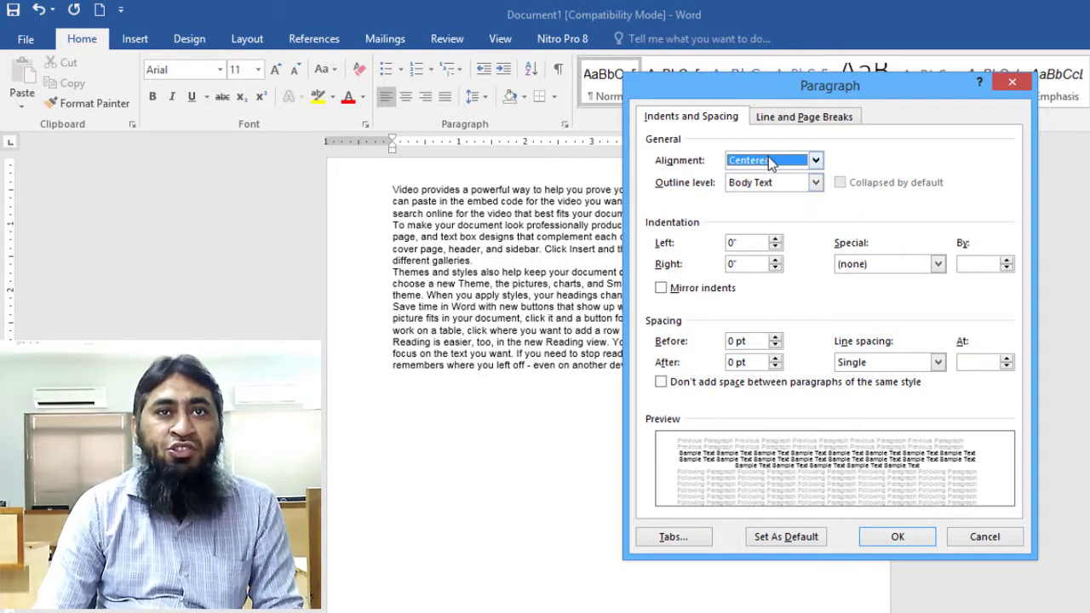
click(770, 161)
click(750, 176)
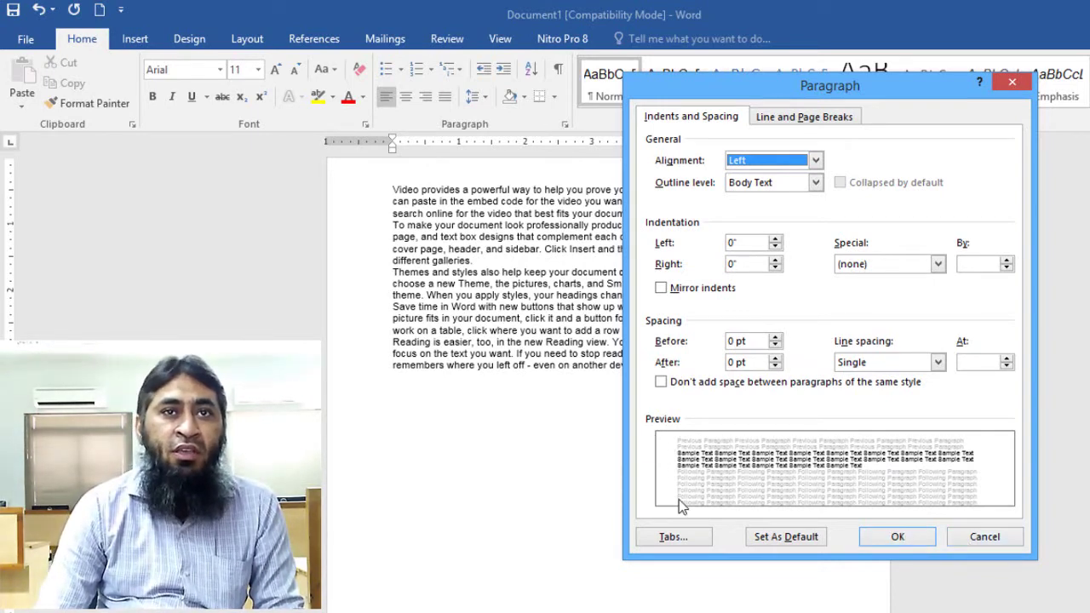
click(814, 160)
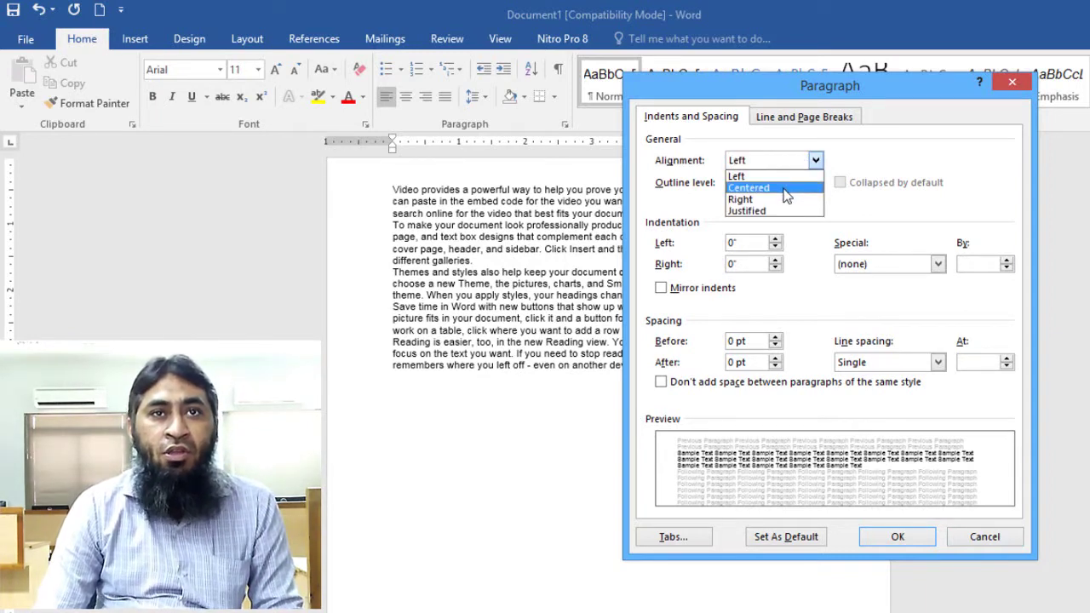
click(785, 189)
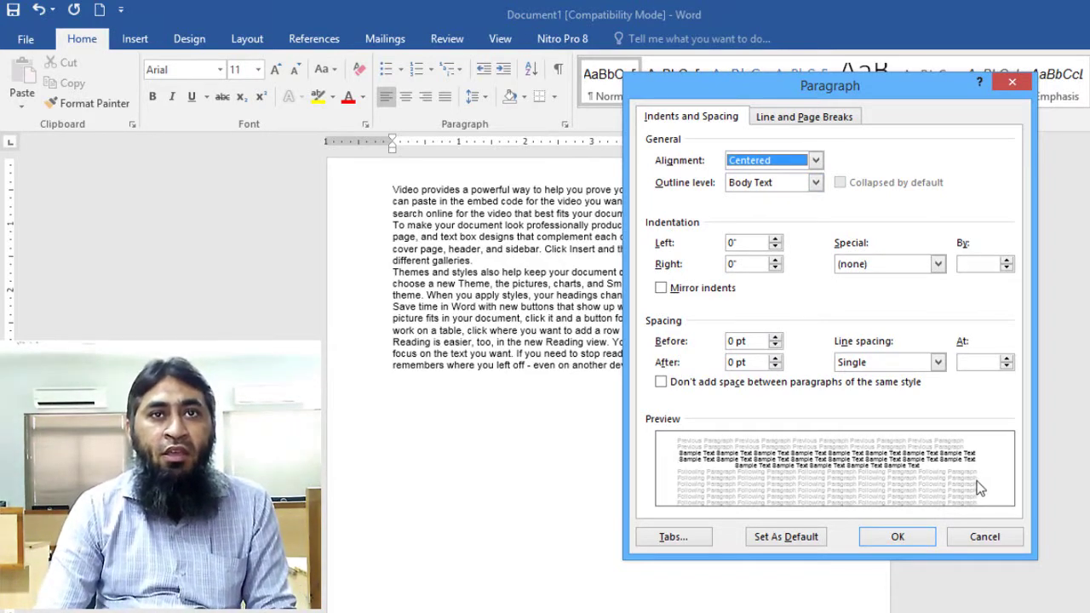
Reset alignment to Left and try outline Level 2 before returning to Body Text.
click(778, 162)
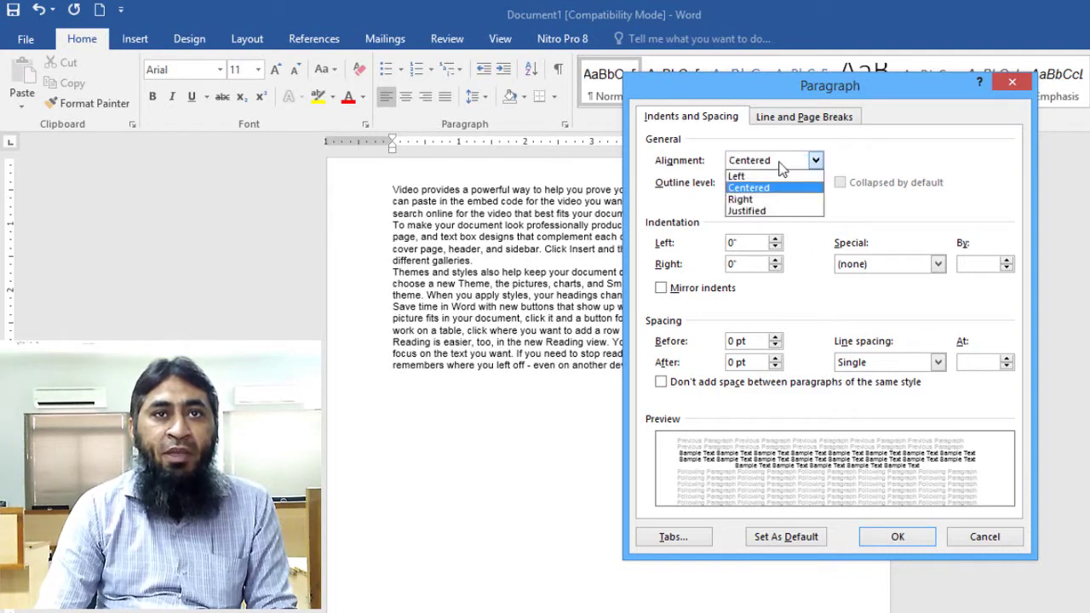
click(772, 175)
click(783, 182)
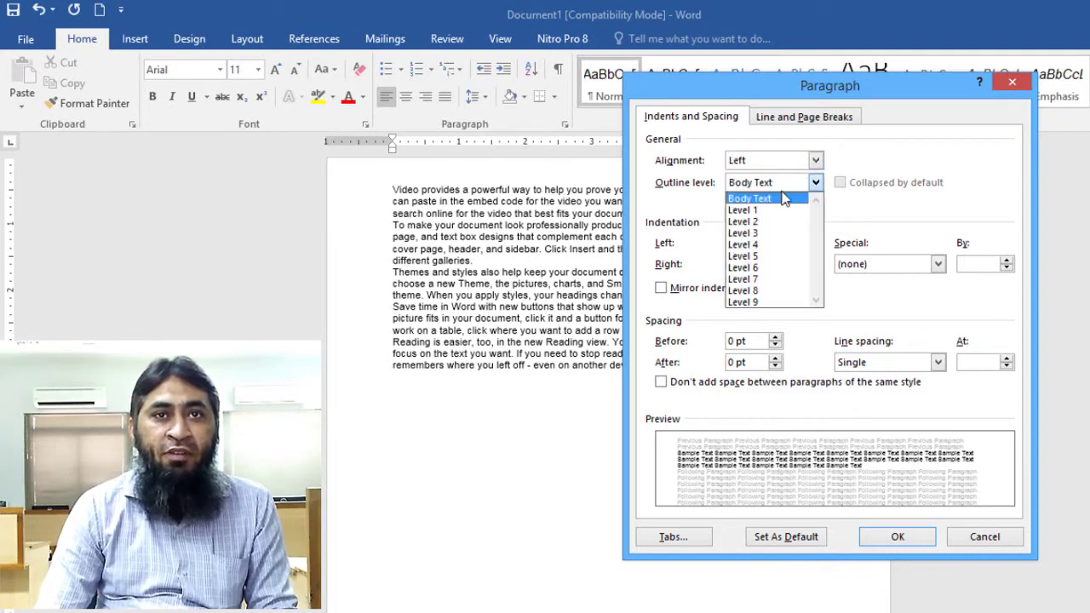
click(784, 223)
click(783, 182)
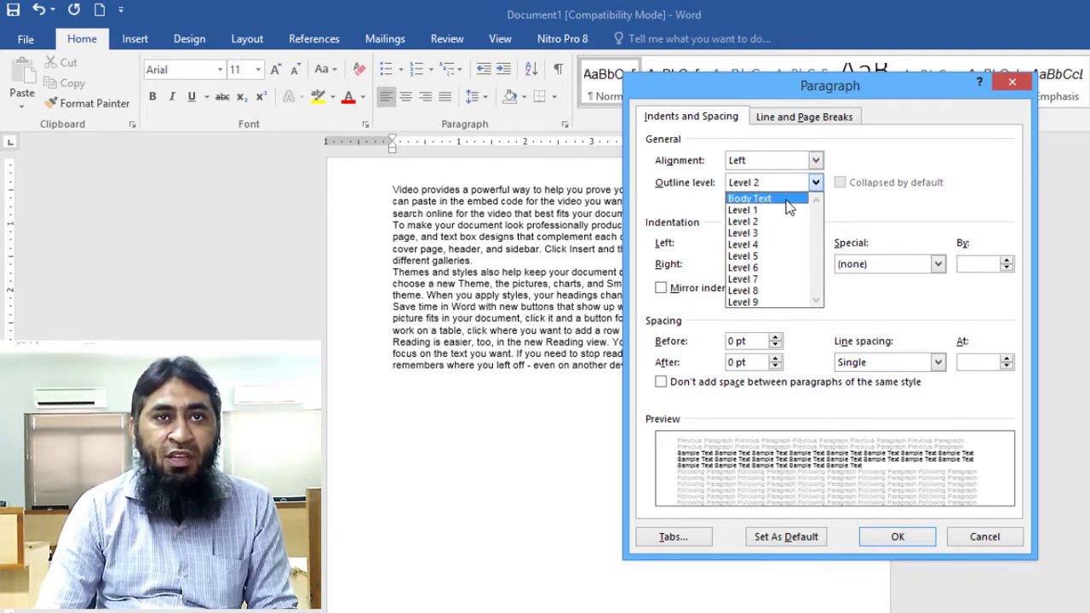
click(779, 197)
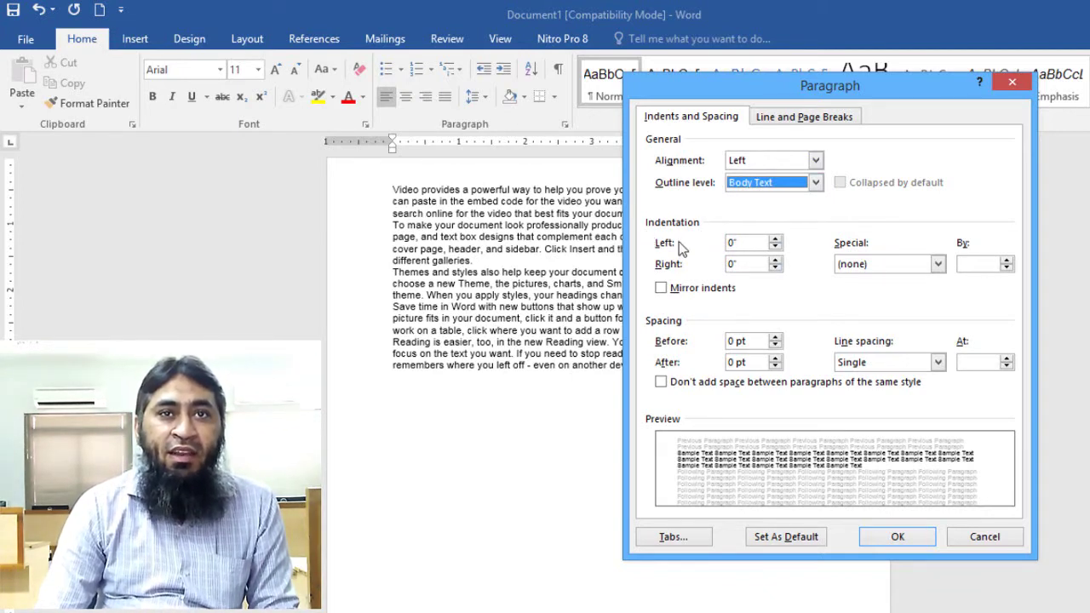
Step the left indent up through 0.5" to 1".
click(774, 240)
click(775, 240)
click(774, 241)
click(774, 240)
click(775, 240)
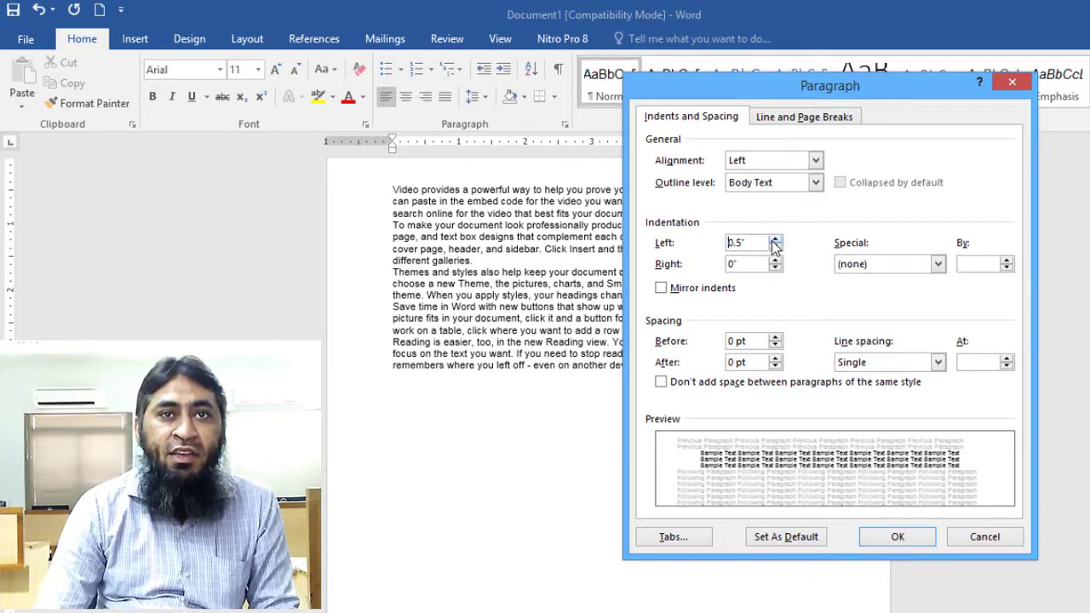
click(774, 241)
click(775, 241)
click(775, 241)
click(775, 241)
click(775, 241)
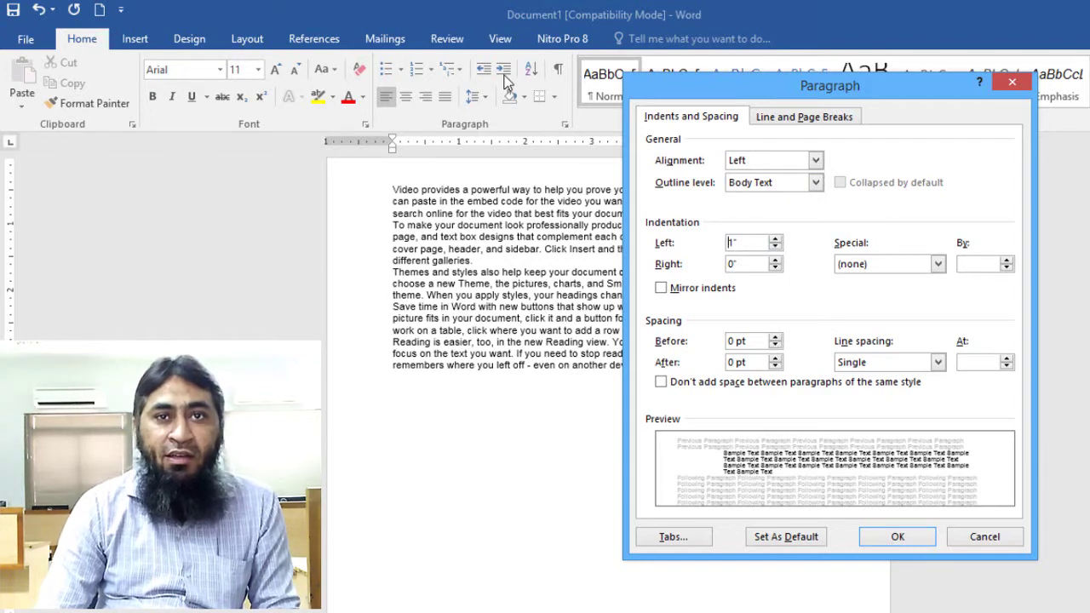
Experiment with the right indent, ending near 0.4", then cancel without applying anything.
click(774, 267)
click(775, 267)
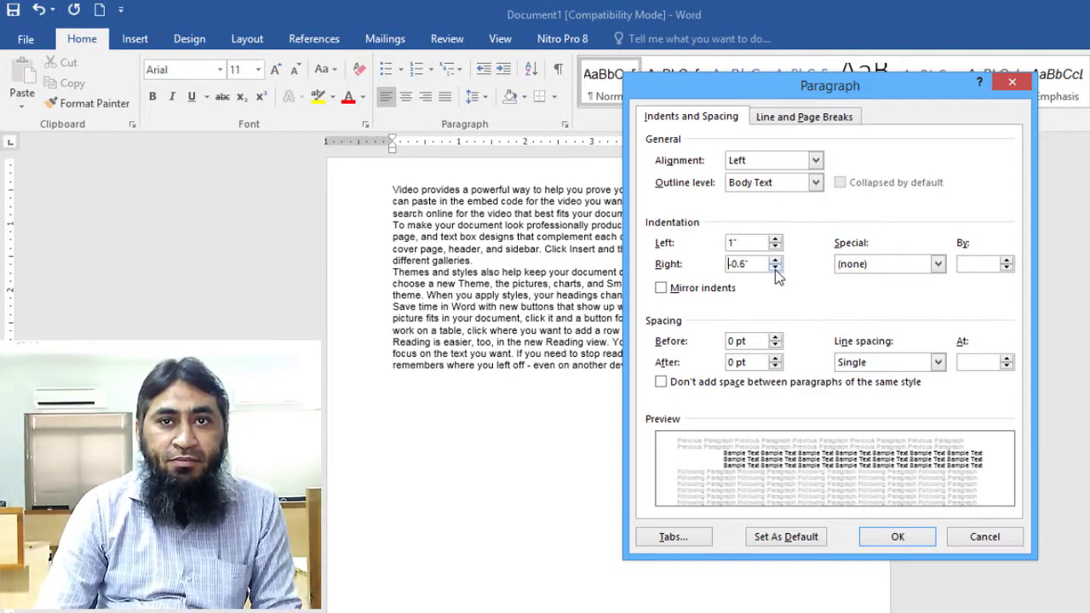
click(775, 268)
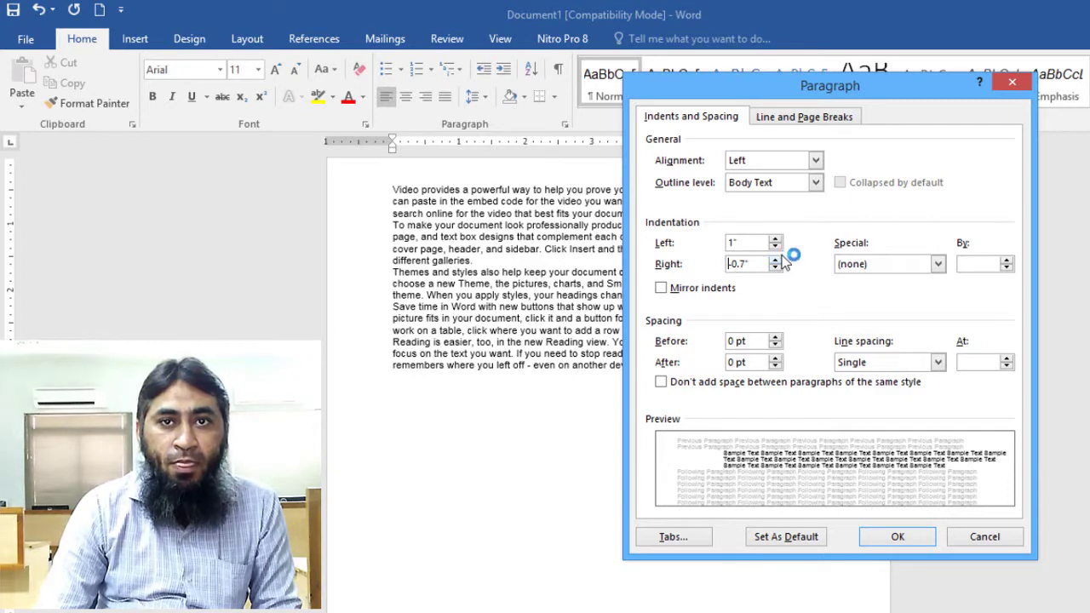
click(775, 260)
click(777, 259)
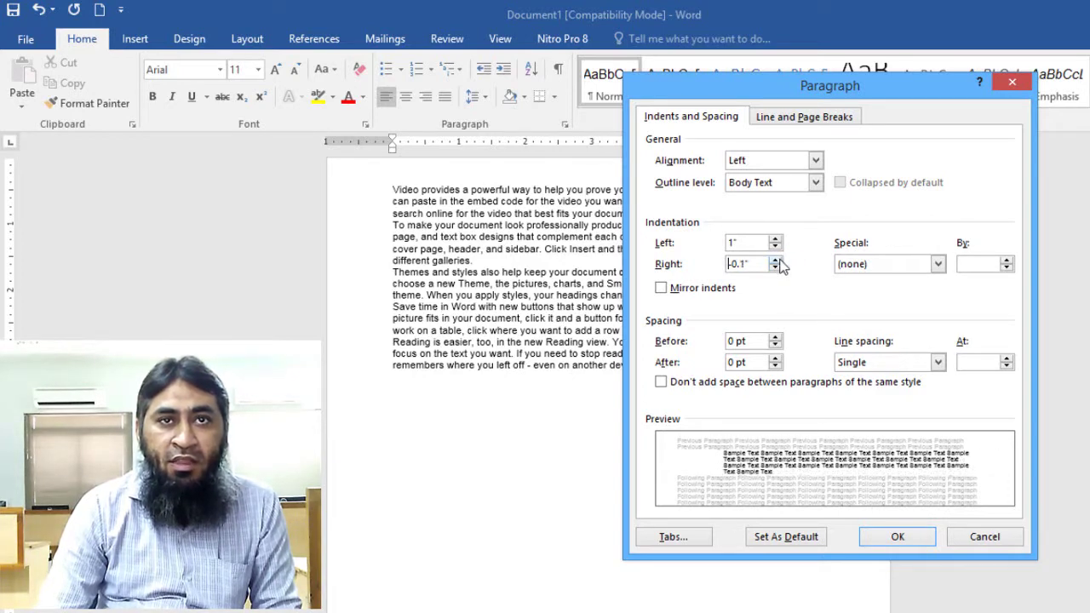
double_click(778, 259)
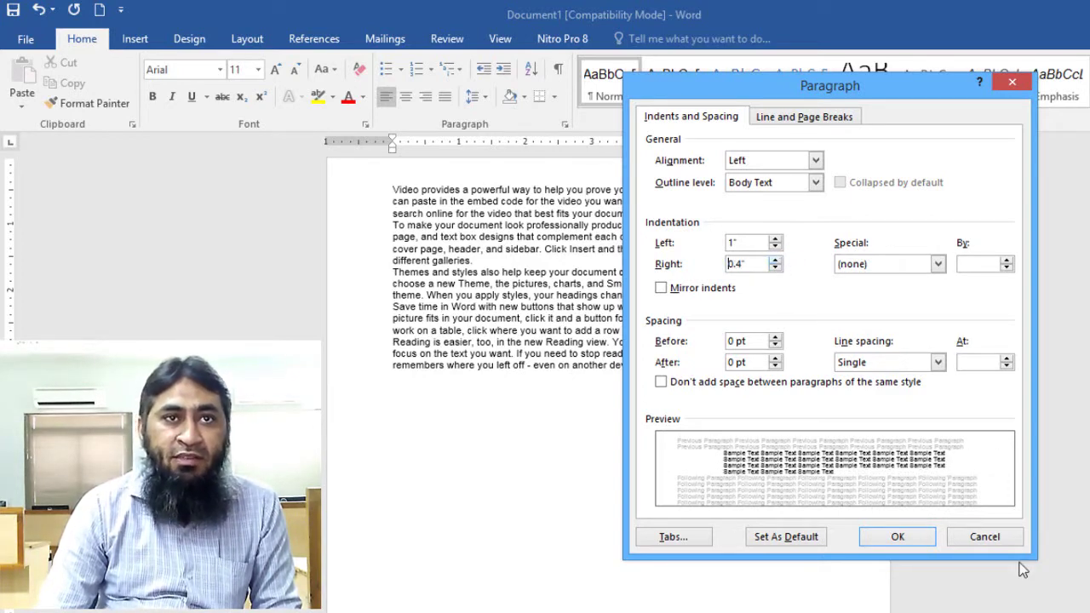
click(1005, 542)
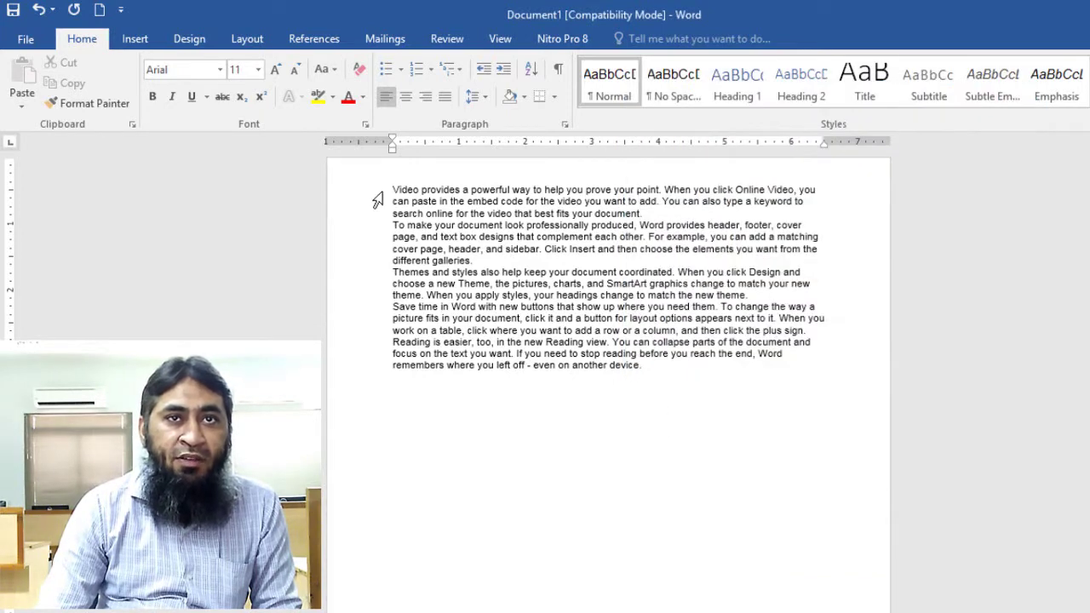
Select the first paragraph and raise its left indent to 2.1" in the Paragraph dialog.
mouse_move(395, 189)
mouse_down()
mouse_move(551, 212)
mouse_move(648, 212)
mouse_up()
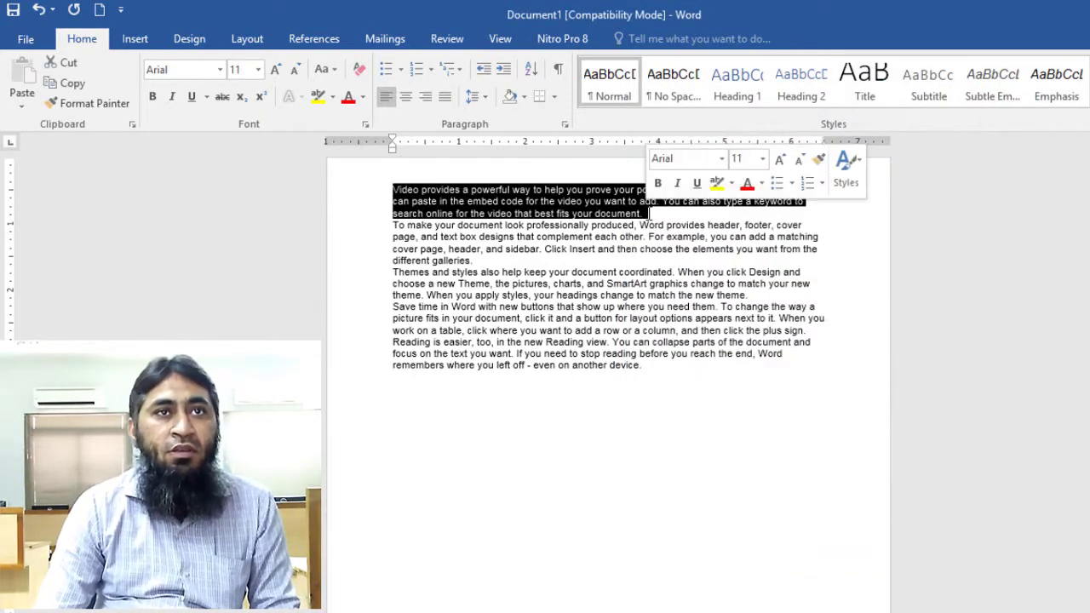
click(564, 126)
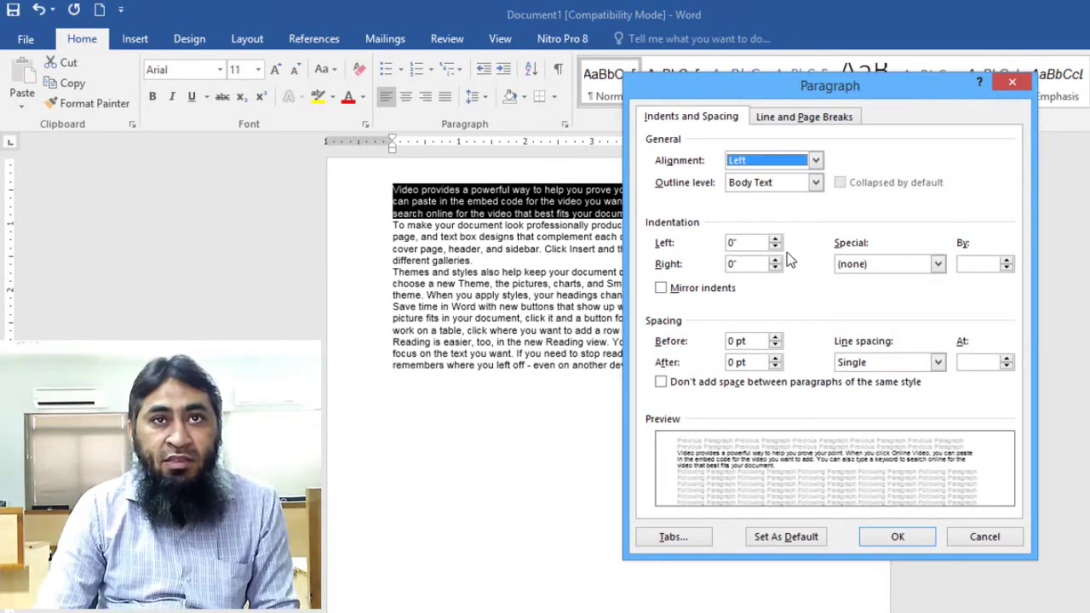
click(775, 238)
click(774, 238)
click(775, 239)
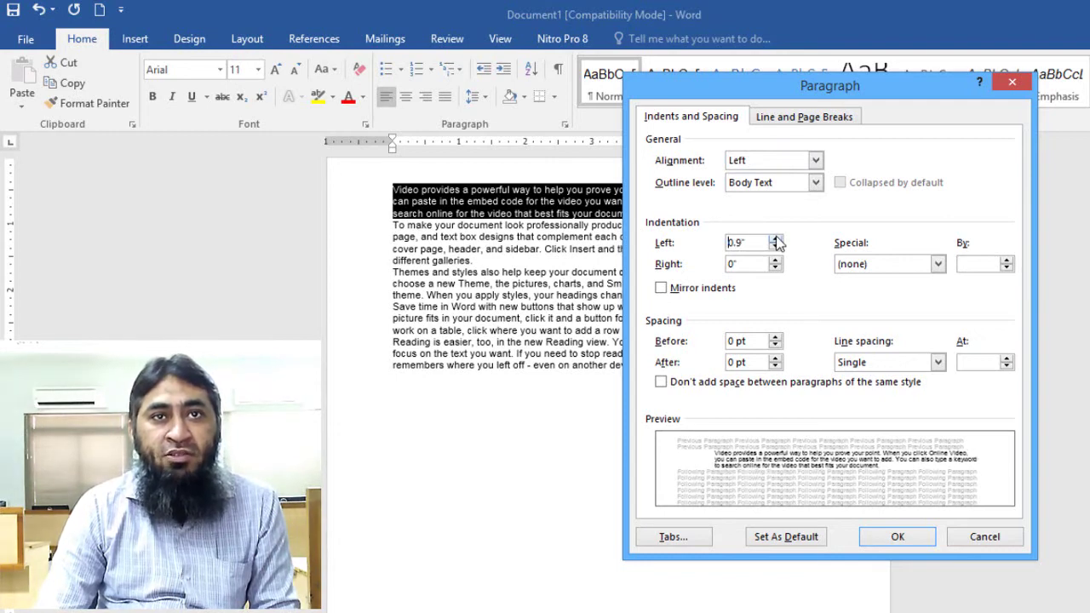
click(774, 238)
click(774, 238)
click(774, 239)
click(775, 238)
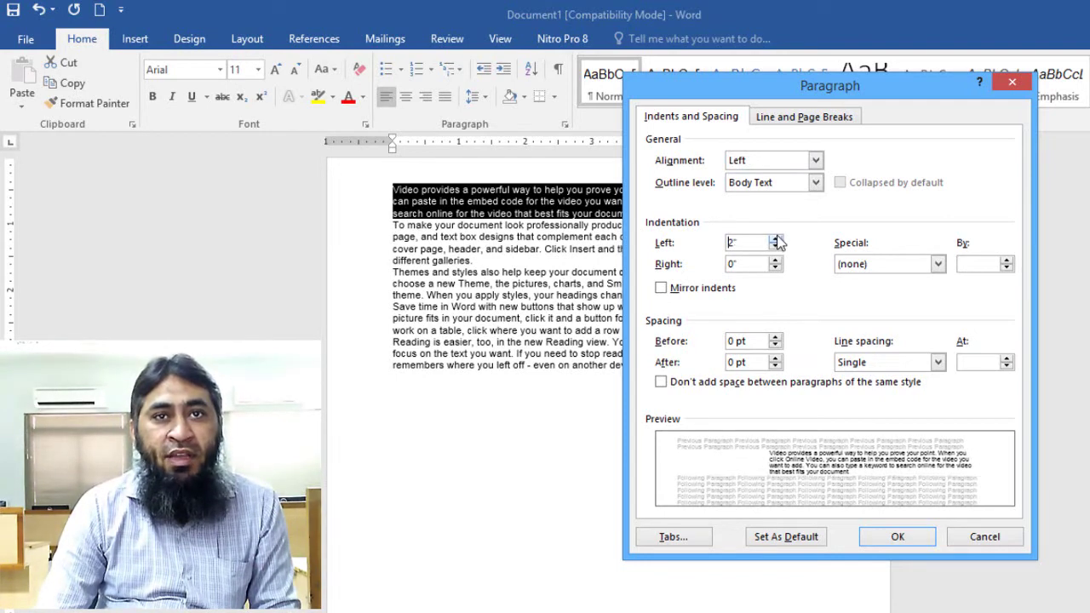
click(774, 238)
Set the first paragraph's alignment to Justified and apply the changes.
click(781, 162)
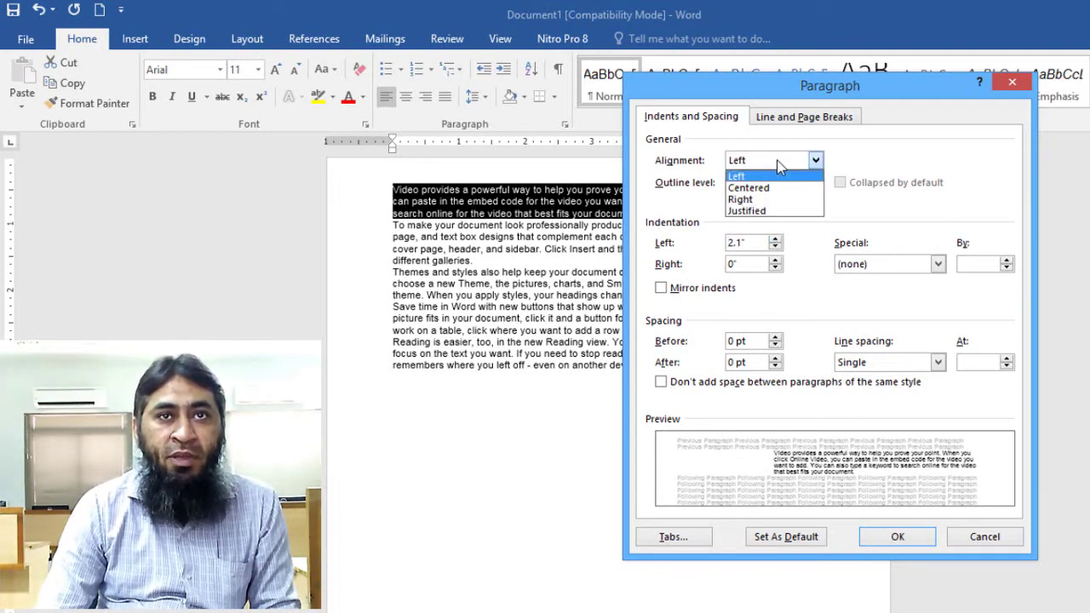
click(843, 151)
click(814, 182)
click(814, 160)
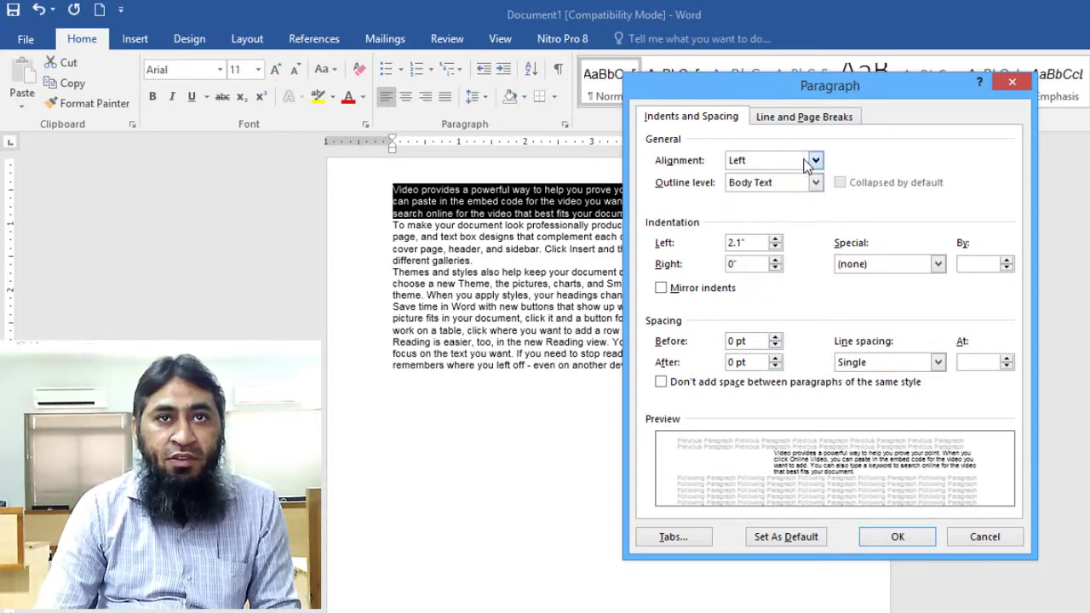
click(815, 160)
click(781, 213)
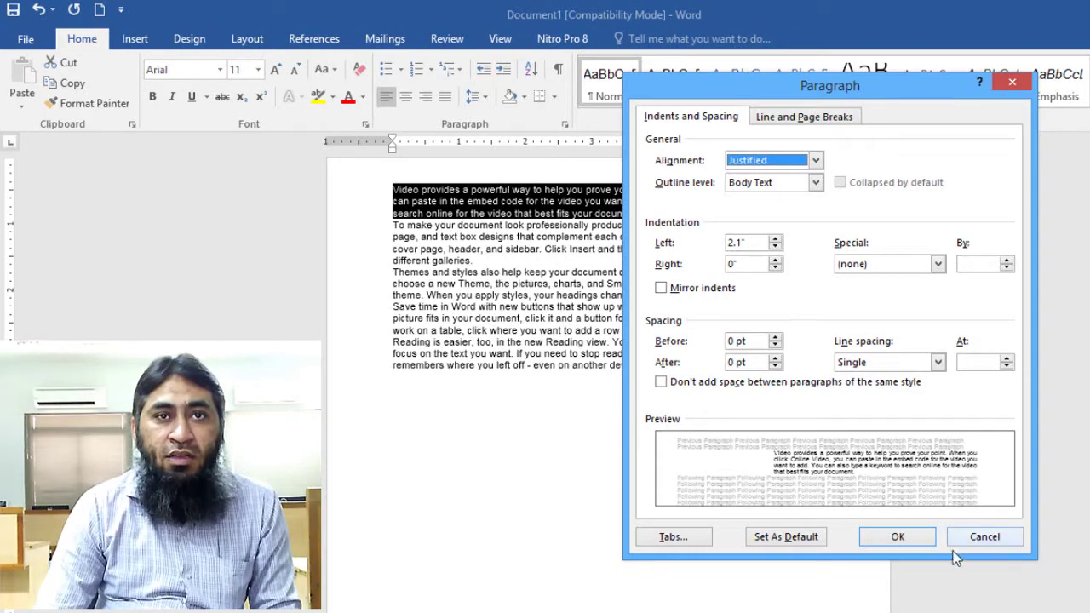
click(919, 535)
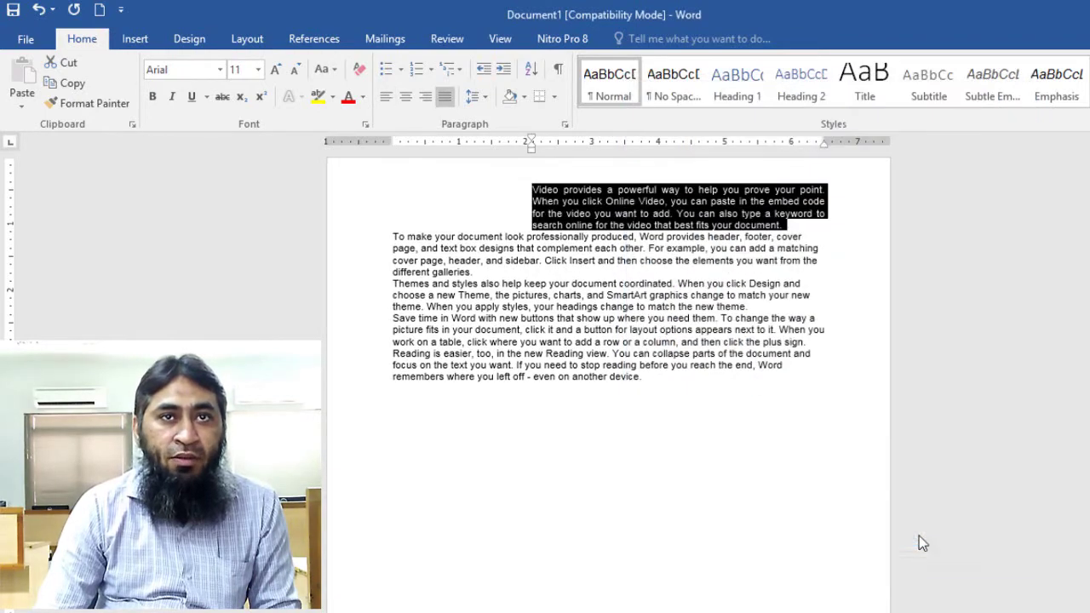
click(790, 511)
Select the 'To make your document look professionally produced' paragraph and set a 2.5" right indent.
ctrl+scroll(866, 431, up, 2)
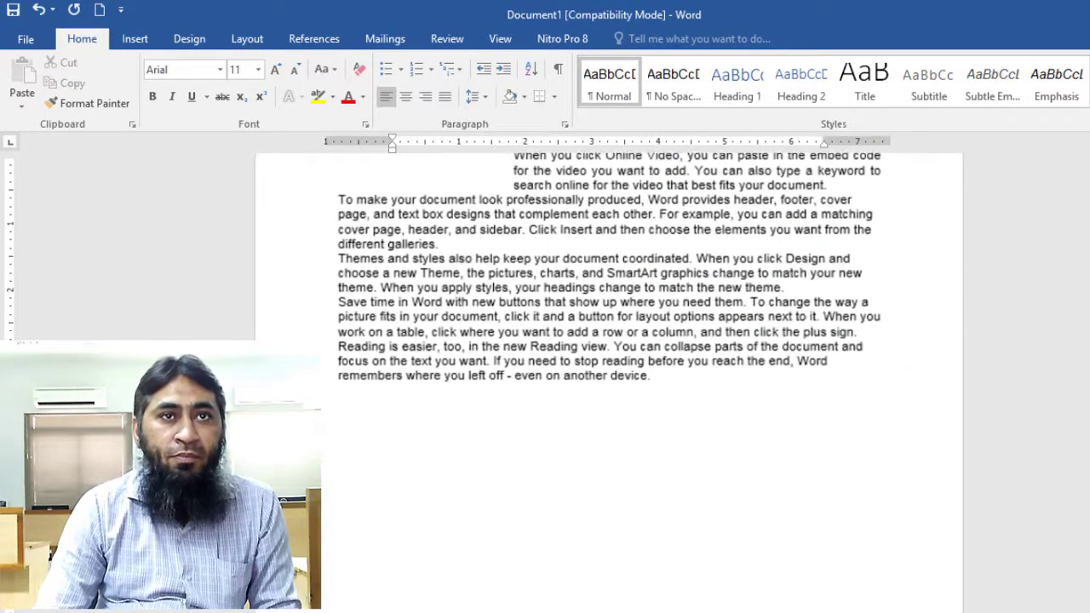
scroll(866, 431, up, 1)
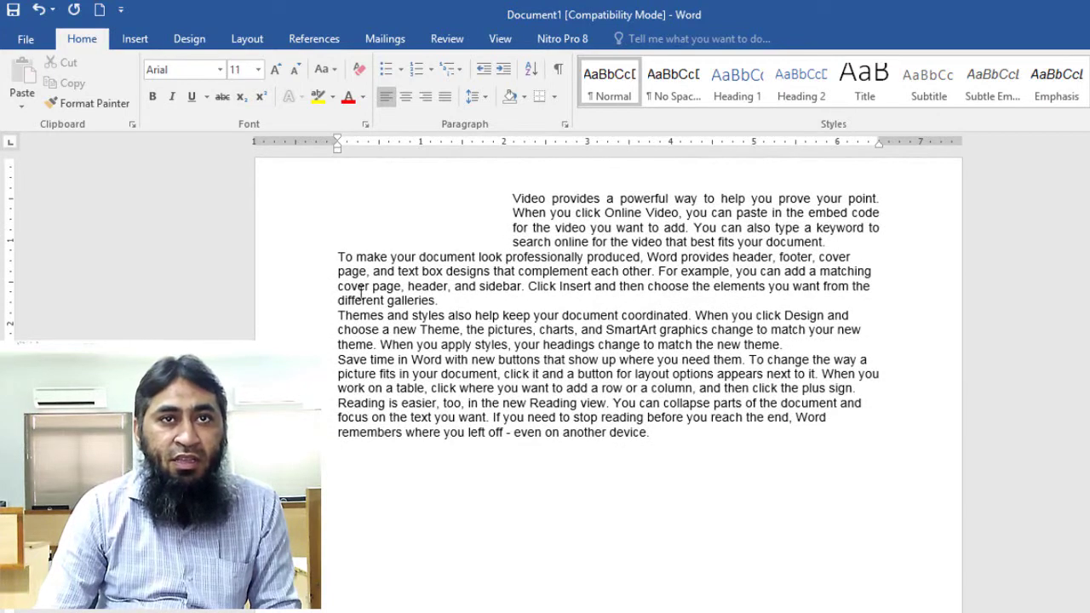
drag(297, 299, 297, 253)
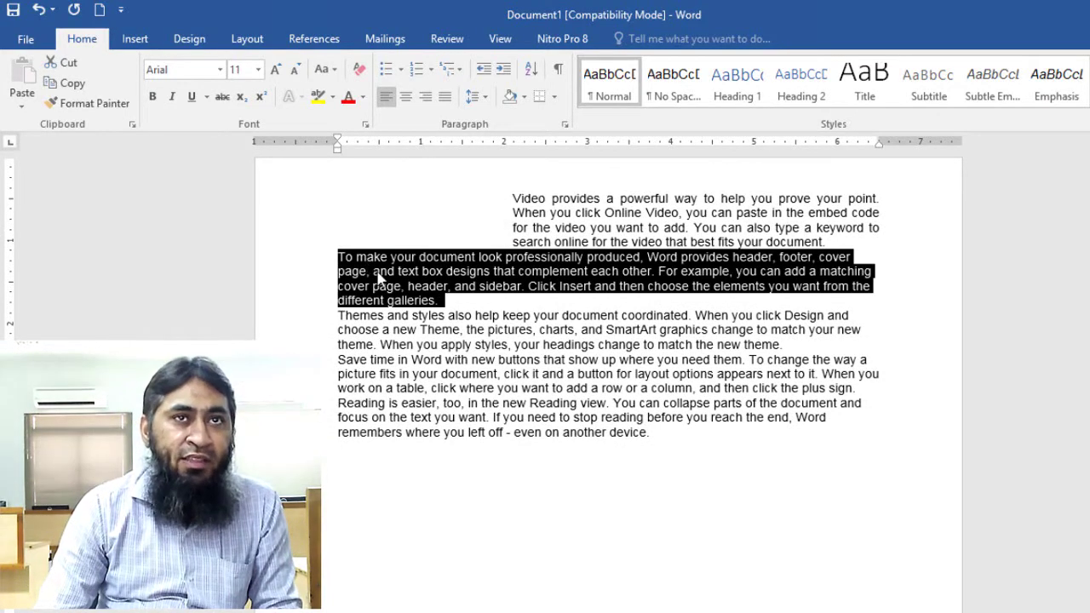
click(564, 124)
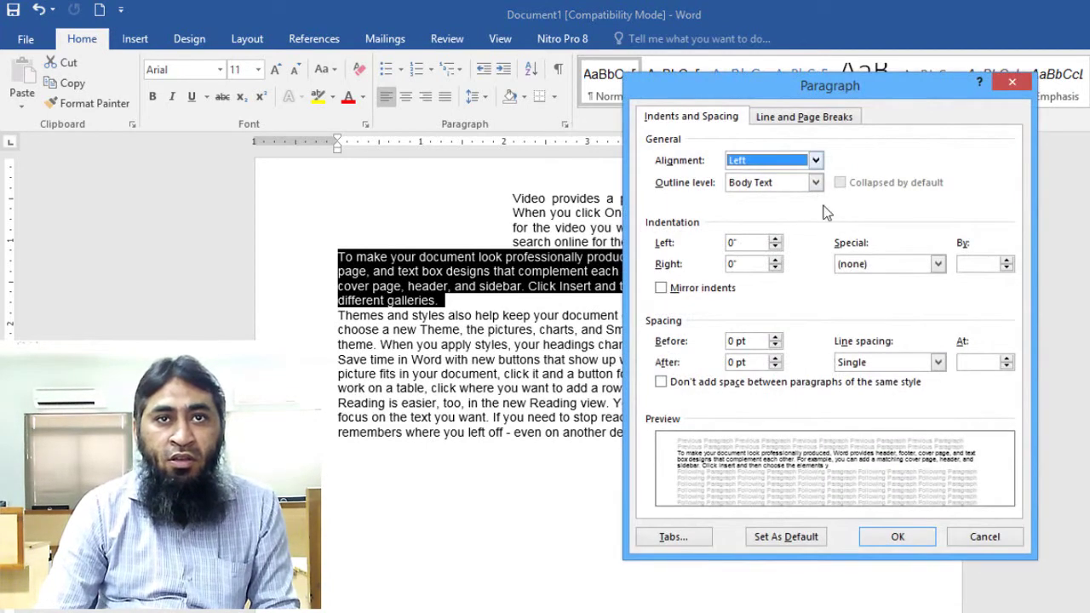
click(775, 262)
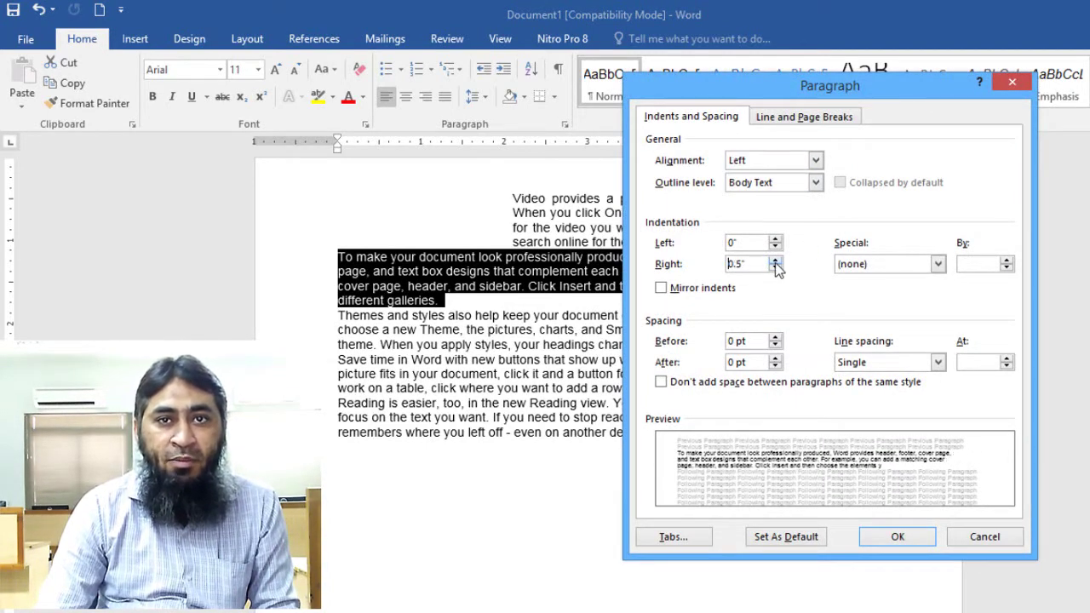
click(774, 263)
click(774, 263)
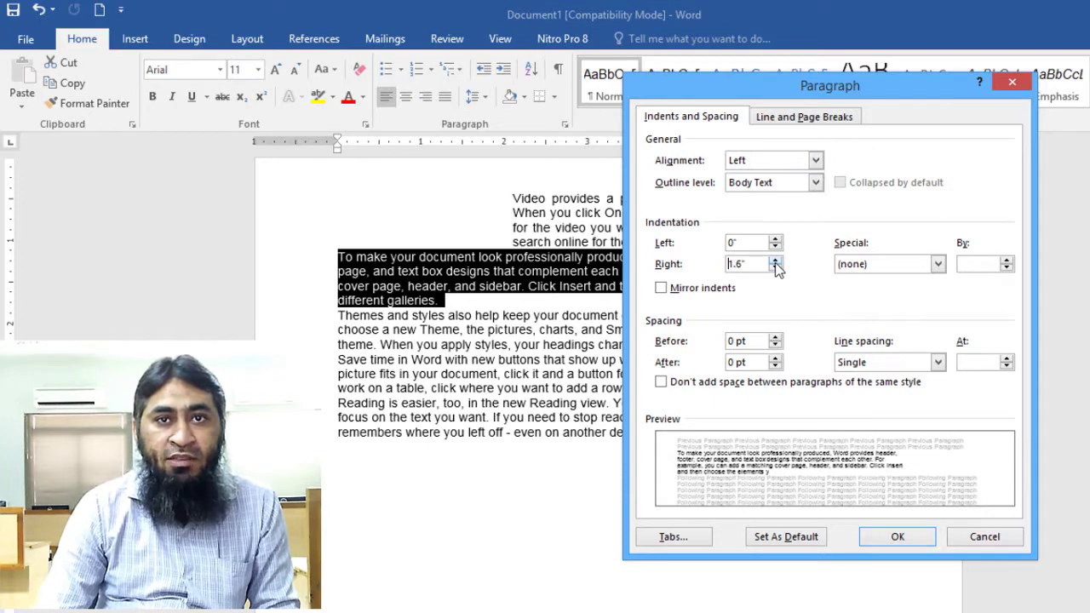
click(775, 262)
click(774, 263)
click(775, 263)
click(774, 263)
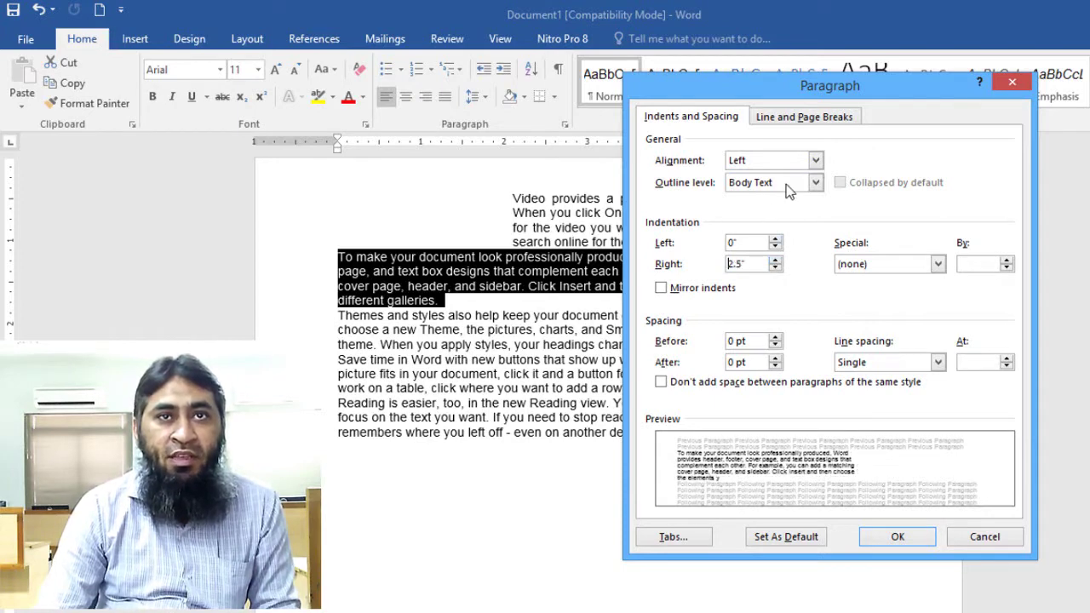
Justify that paragraph and apply the formatting.
click(813, 161)
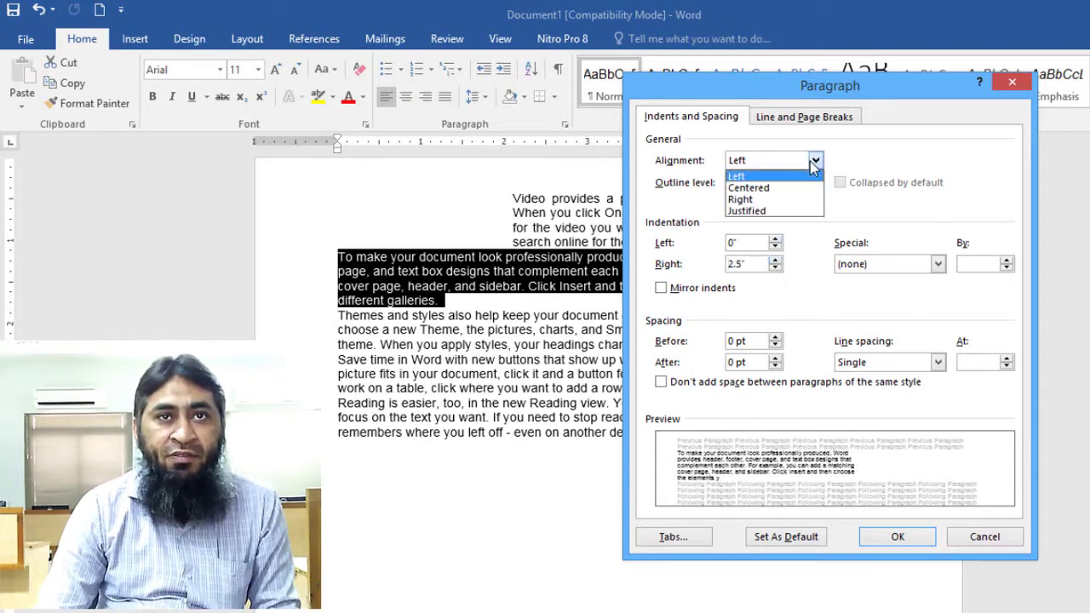
click(776, 210)
click(901, 538)
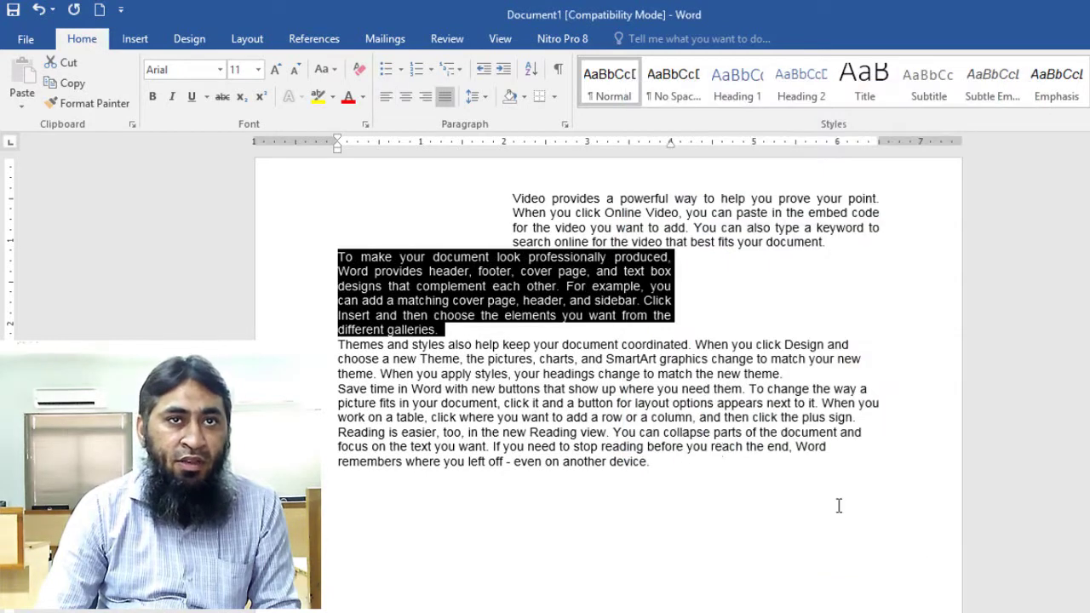
click(711, 446)
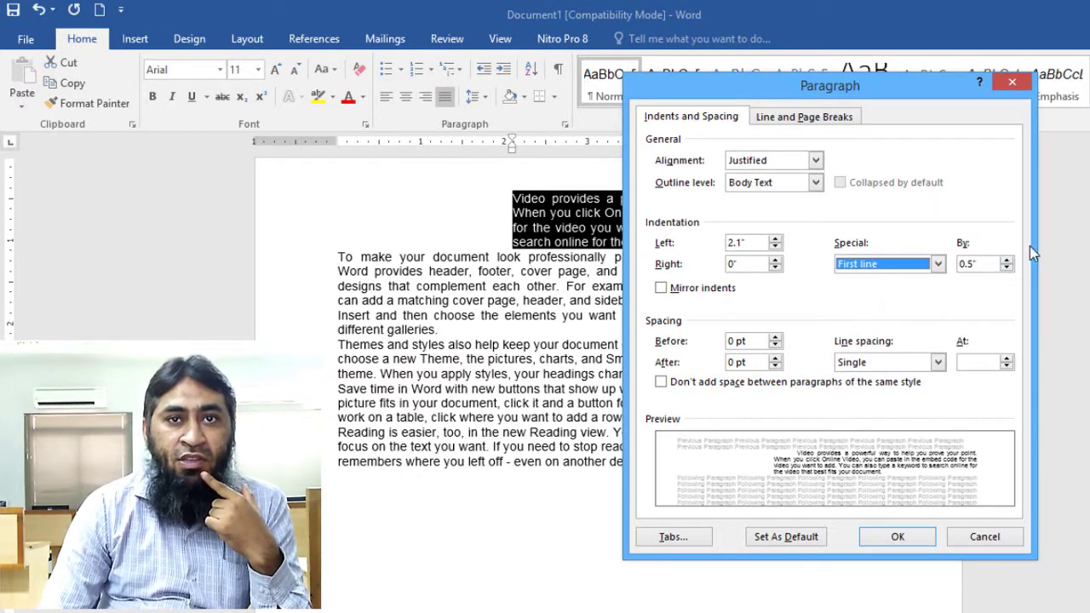
Give the 'Video provides' paragraph a 1.4" first-line indent.
click(1006, 259)
click(1006, 260)
click(1007, 260)
click(1007, 259)
click(1006, 260)
click(1006, 259)
click(1006, 259)
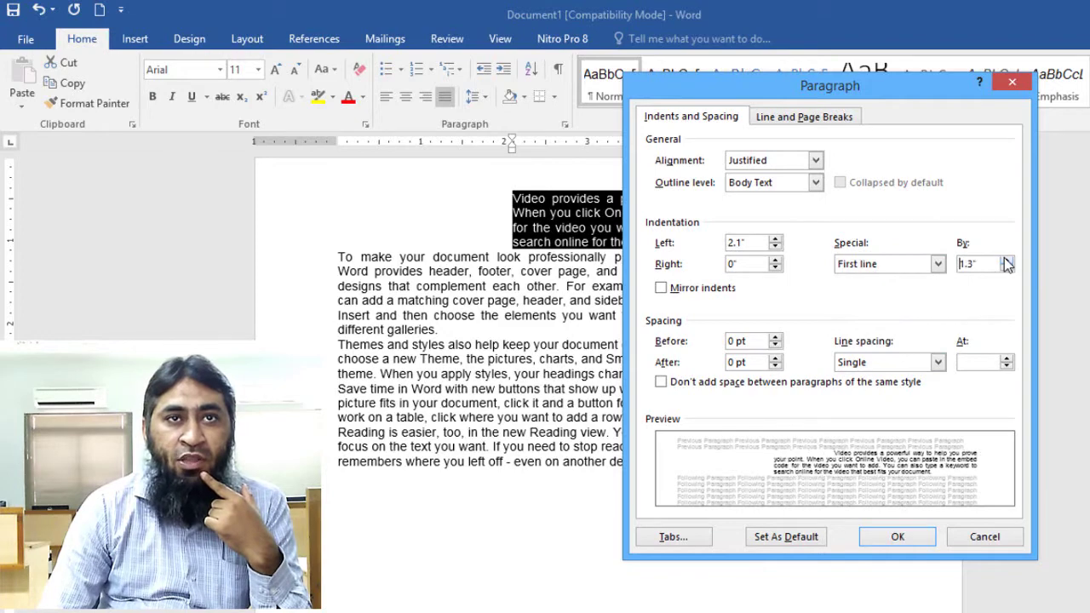
click(1006, 259)
click(897, 537)
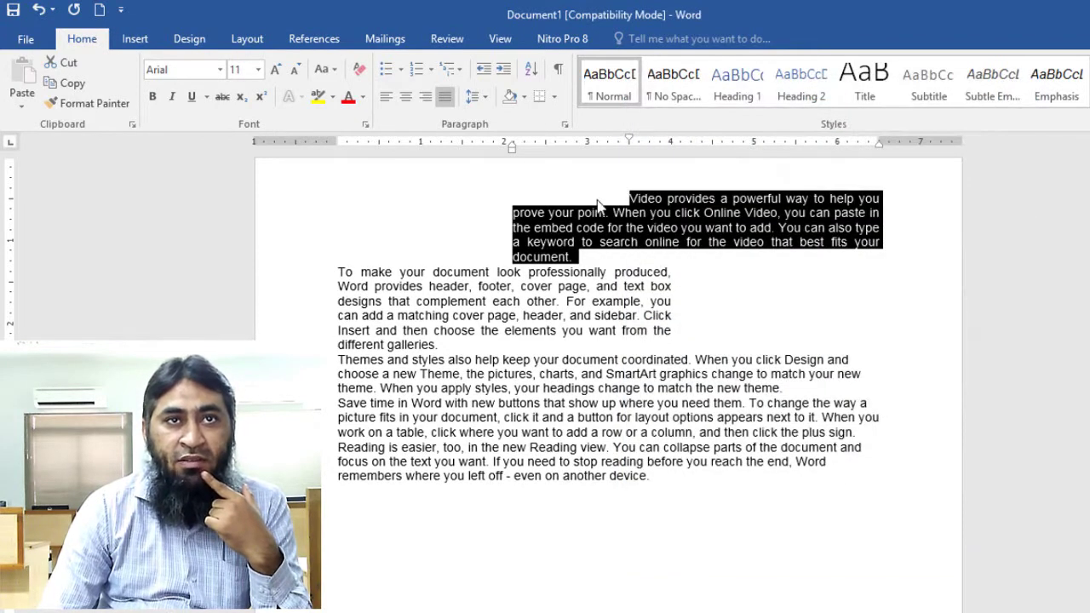
Set its right indent to 0", space before to 42 pt and space after to 66 pt.
click(564, 124)
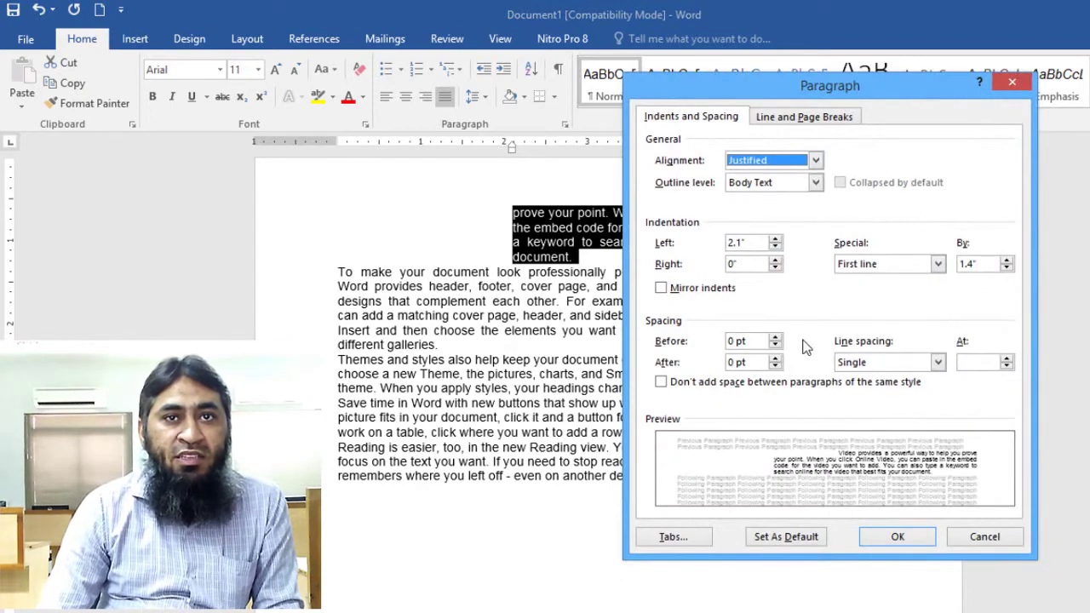
click(774, 345)
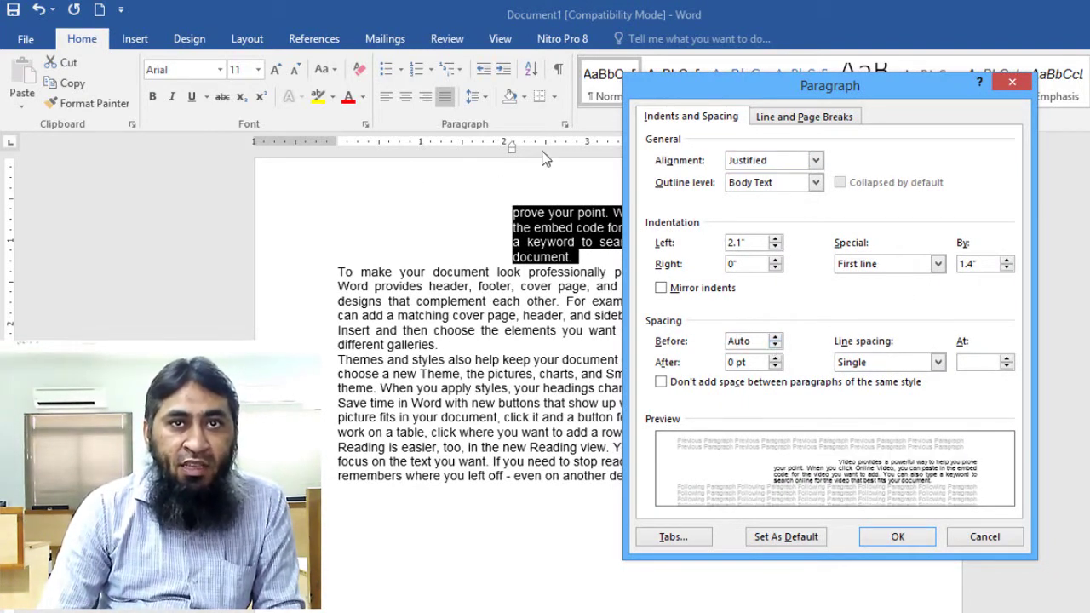
click(774, 260)
click(774, 260)
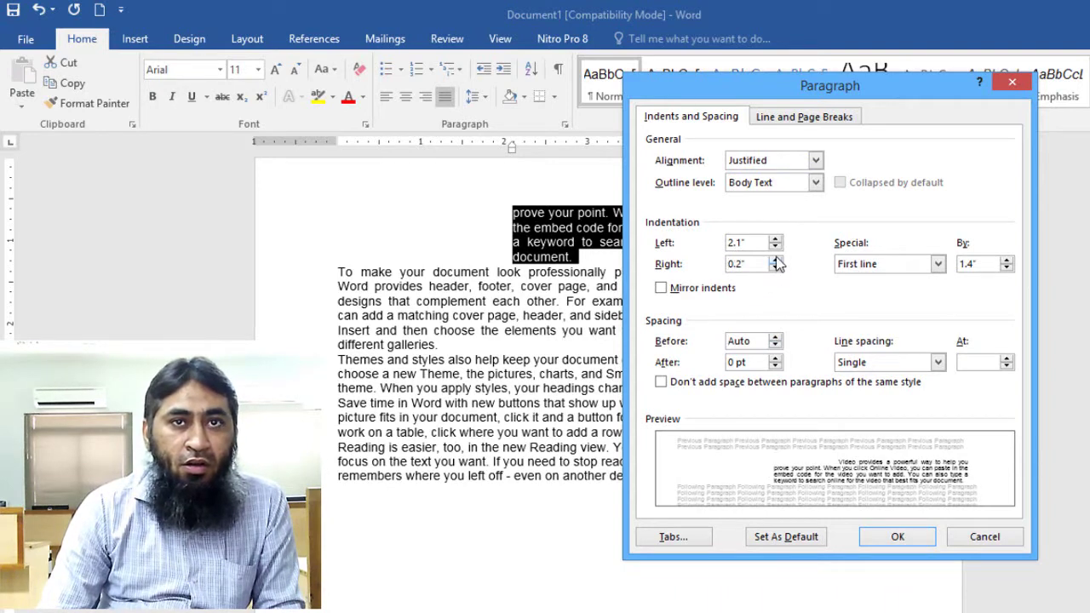
click(775, 269)
click(775, 269)
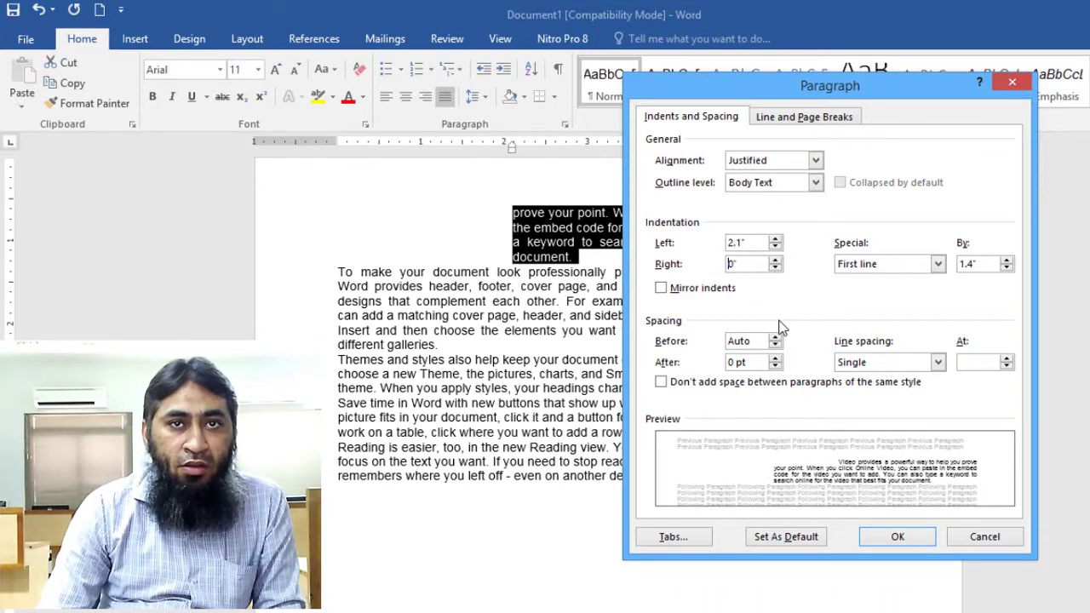
click(774, 338)
click(774, 338)
click(775, 338)
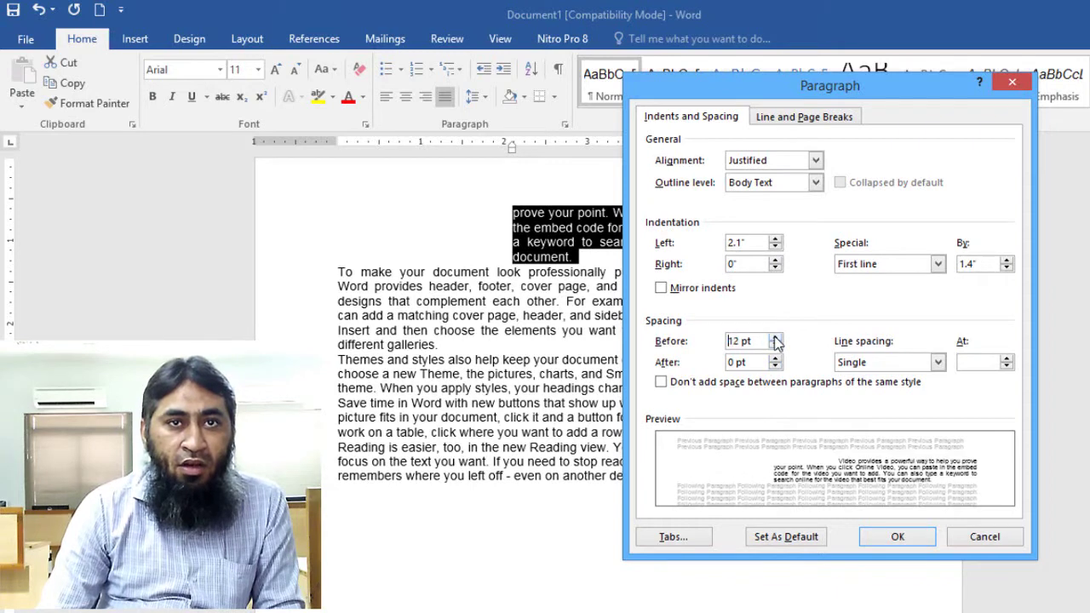
click(775, 338)
click(775, 338)
click(775, 338)
click(775, 358)
click(774, 358)
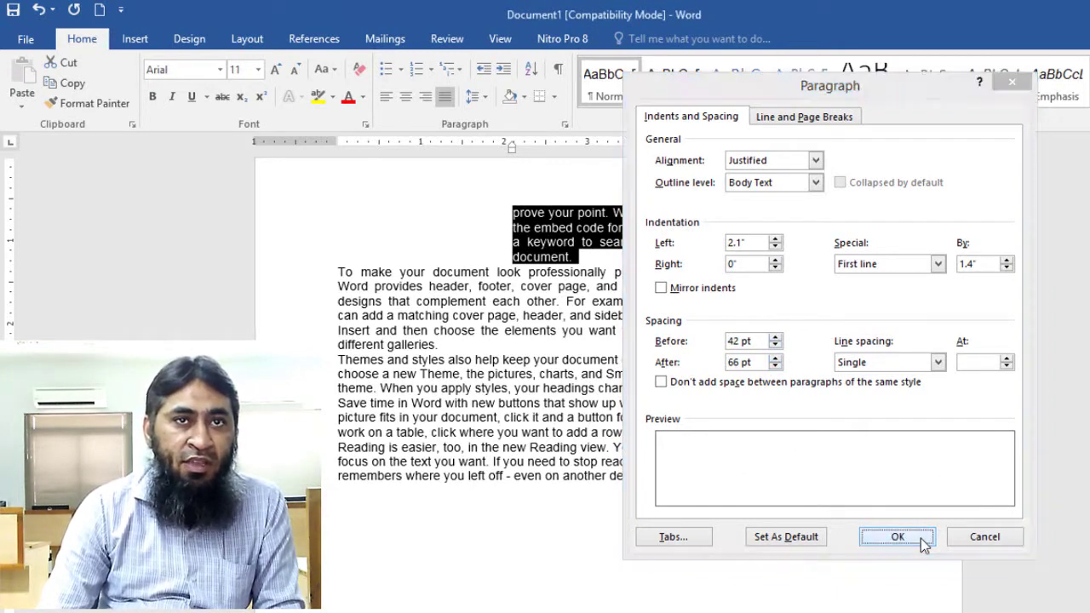
click(891, 535)
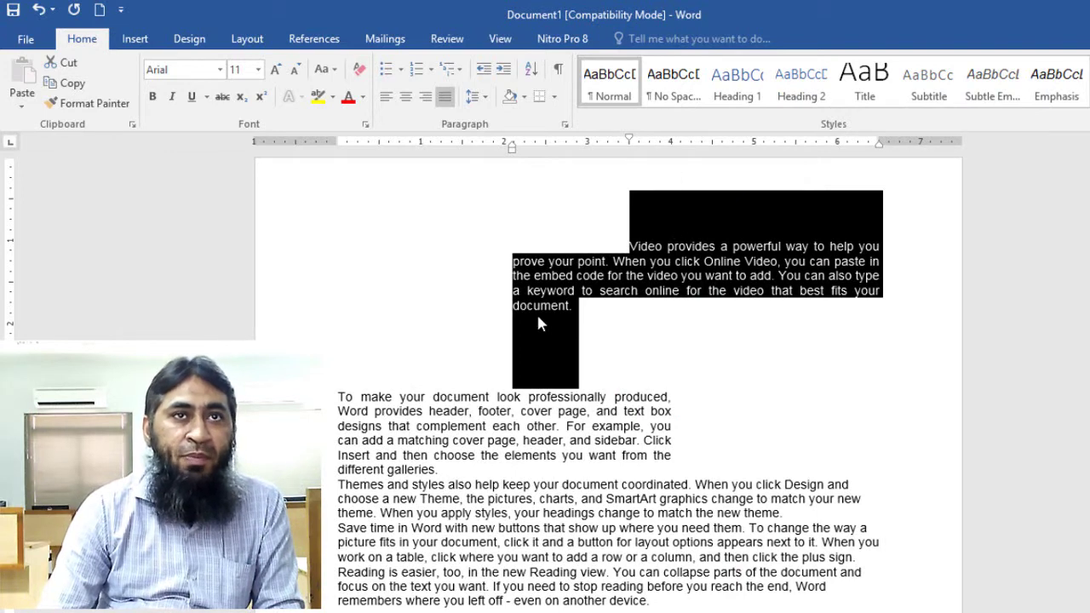
Try 1.5 lines and Double line spacing, then switch the line spacing to Exactly.
click(563, 126)
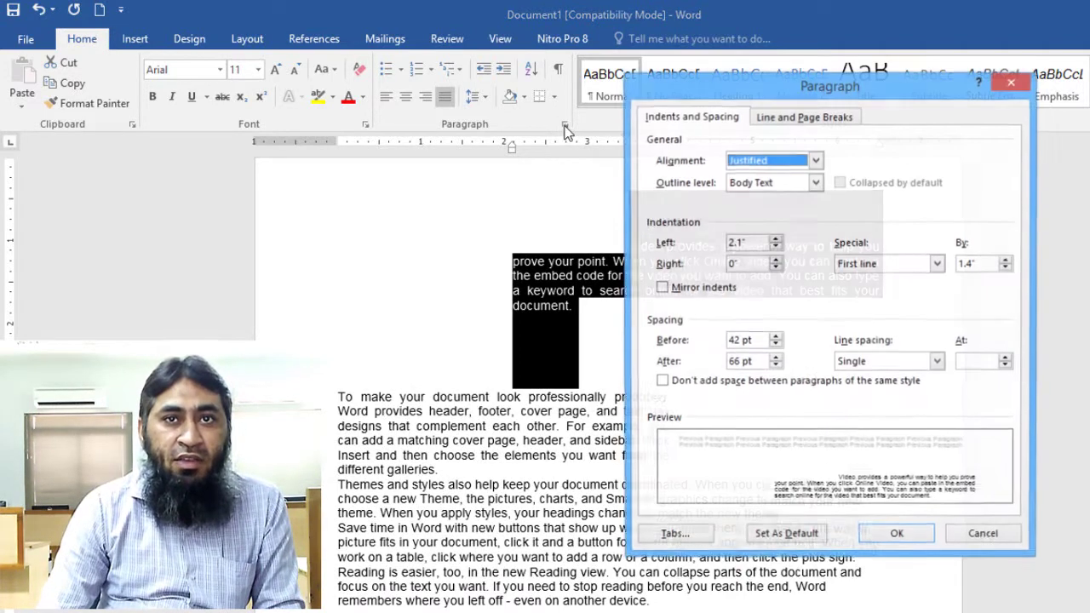
click(939, 363)
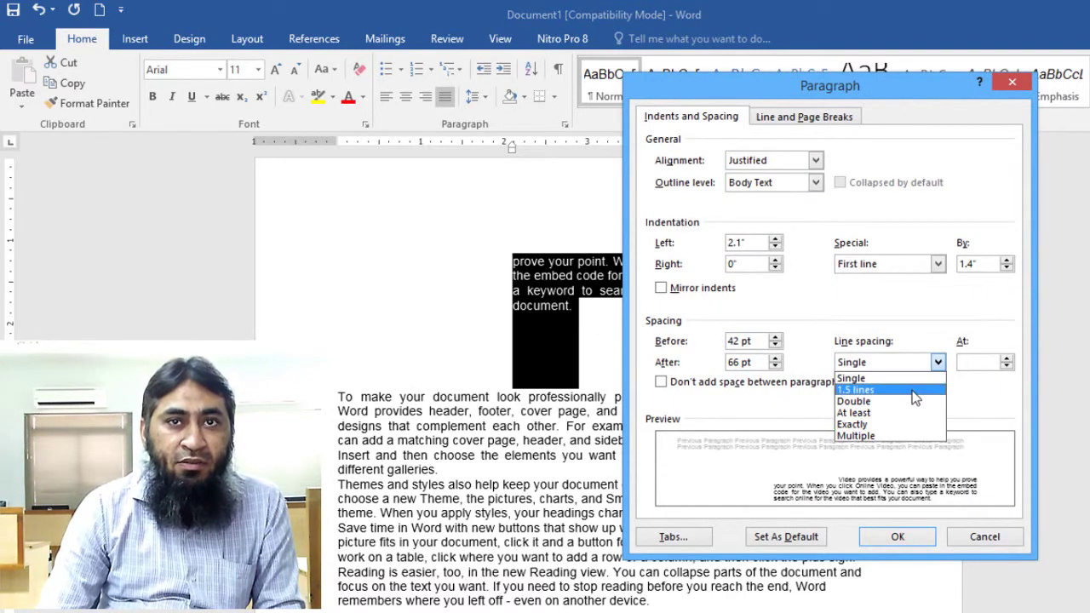
click(855, 389)
click(937, 362)
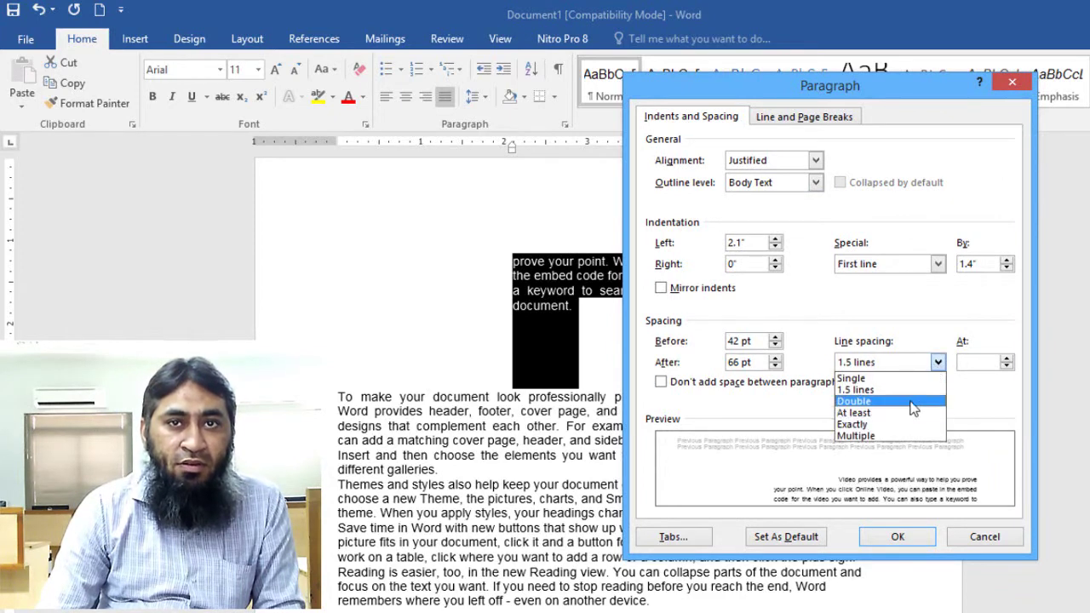
click(854, 401)
click(937, 362)
click(897, 426)
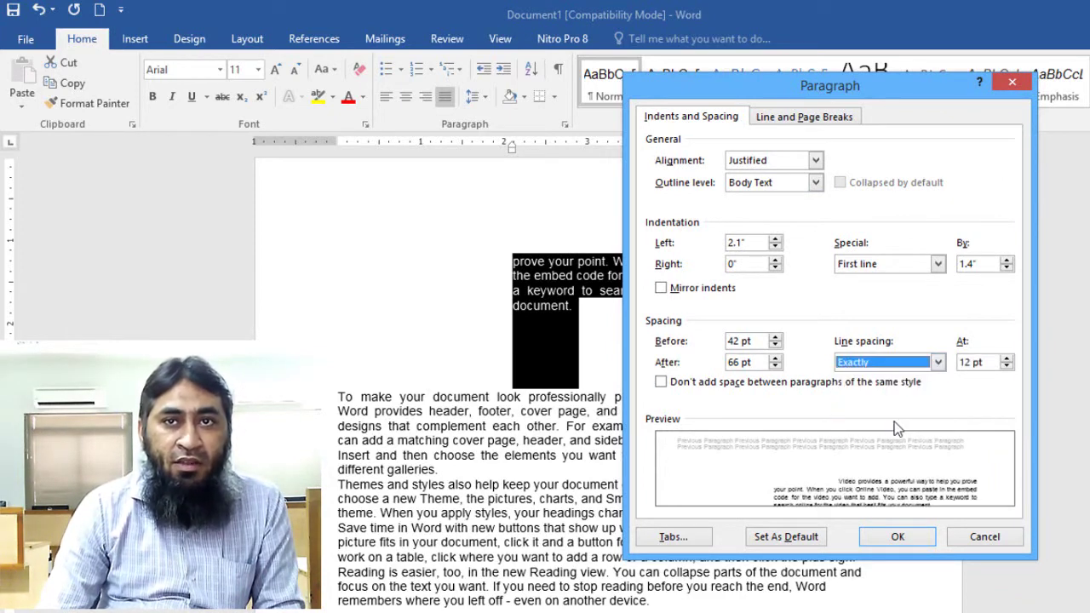
Raise the exact line spacing to 25 pt and apply it to the paragraph.
click(1006, 359)
click(1006, 360)
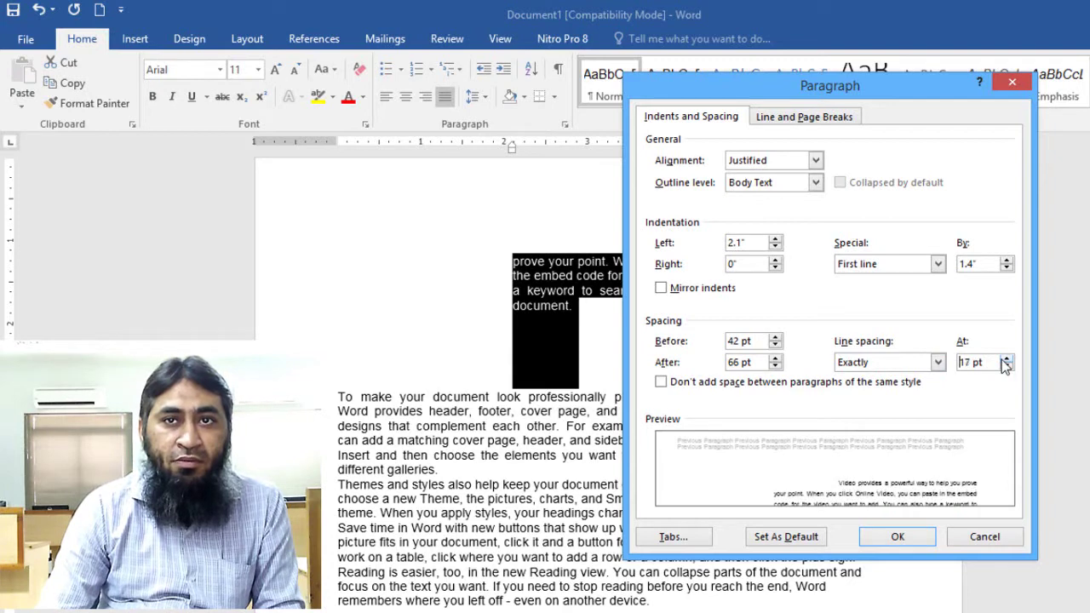
click(1006, 359)
click(1006, 360)
click(1007, 359)
click(1006, 359)
click(1006, 359)
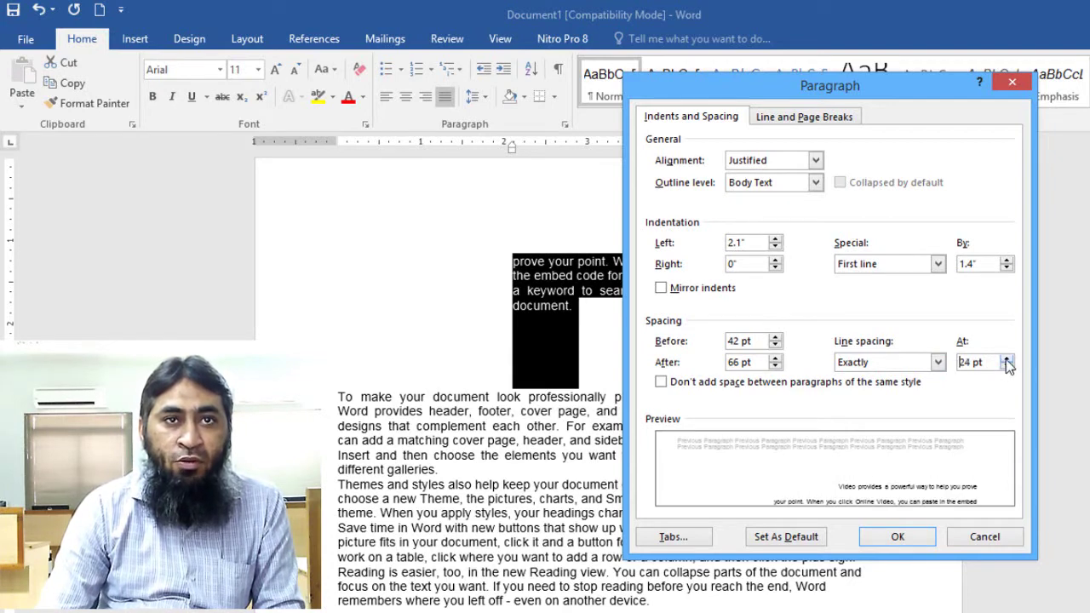
click(1006, 360)
click(897, 537)
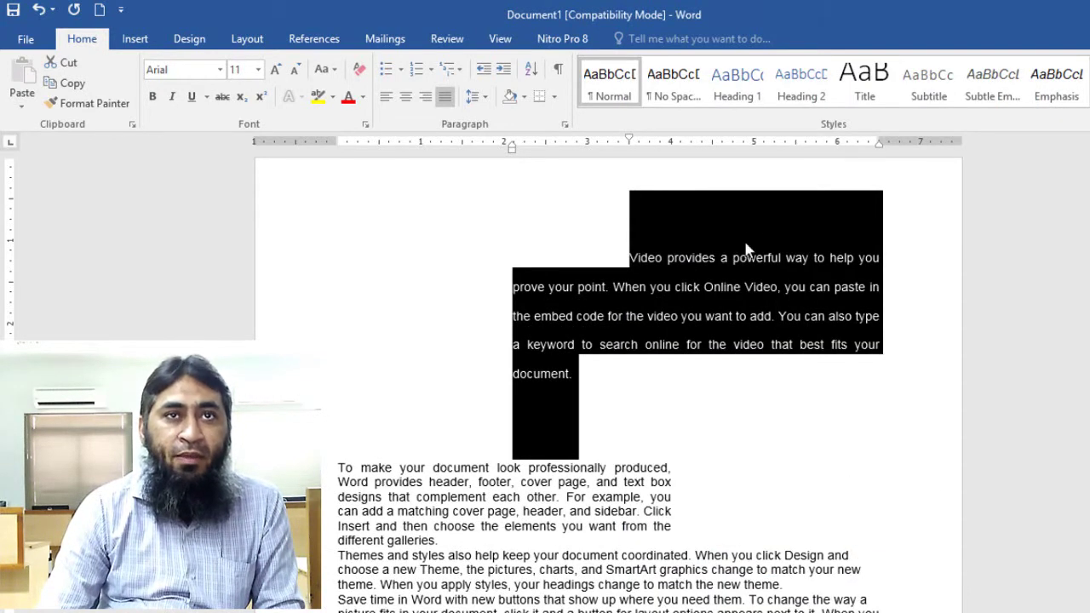
click(562, 125)
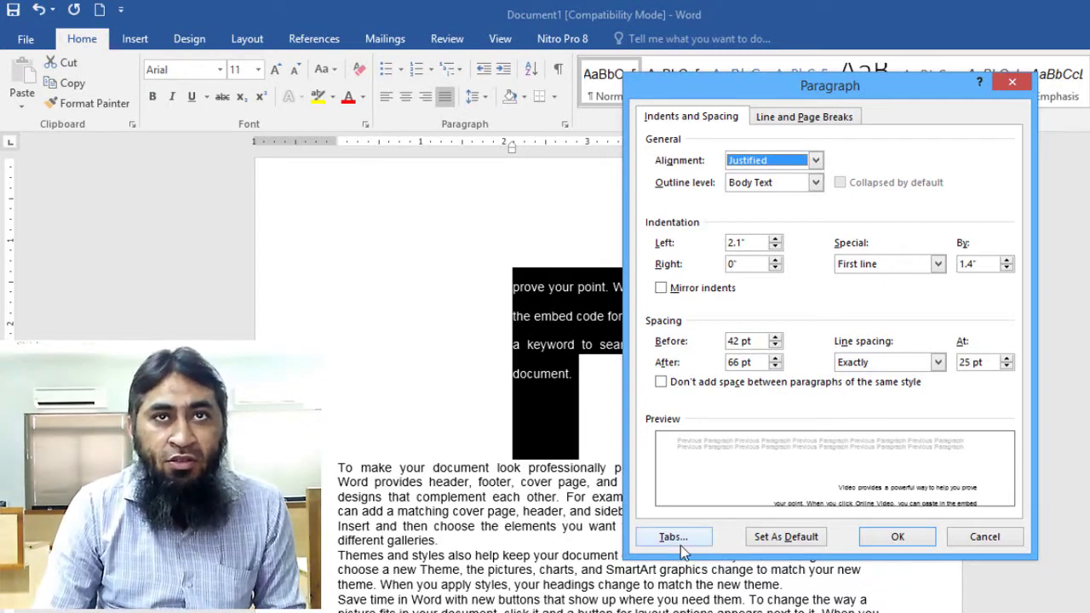
Review the Line and Page Breaks options, then return to Indents and Spacing and move the dialog aside.
click(803, 117)
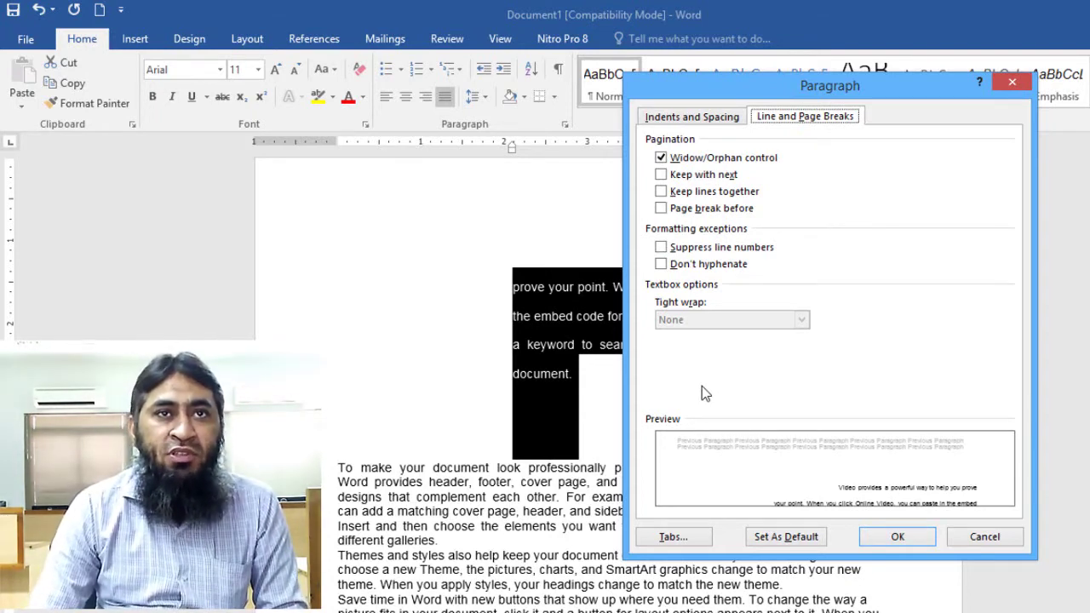
click(664, 118)
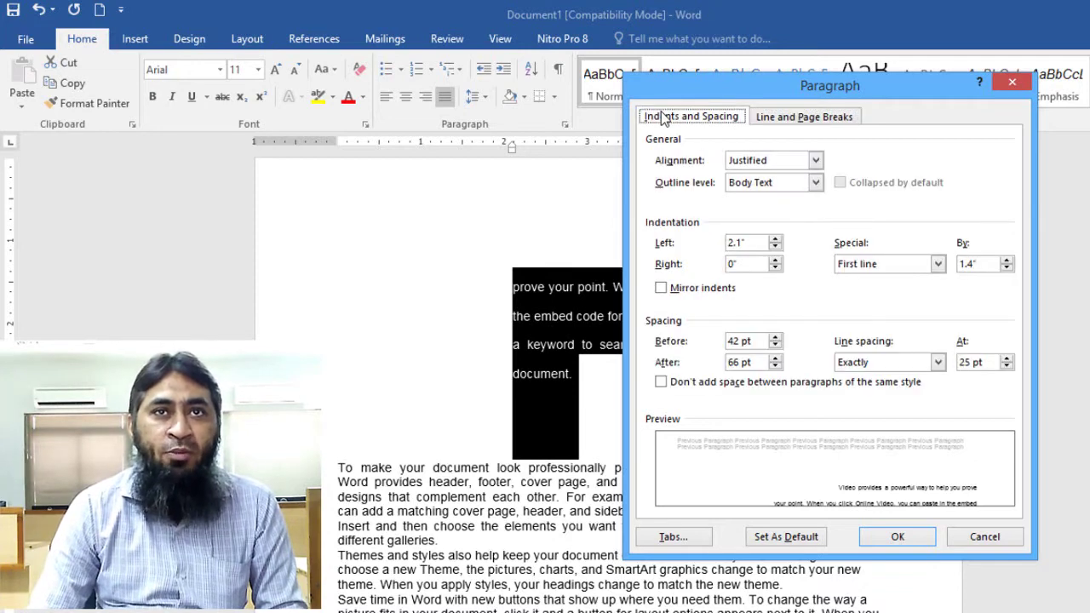
drag(758, 101, 809, 113)
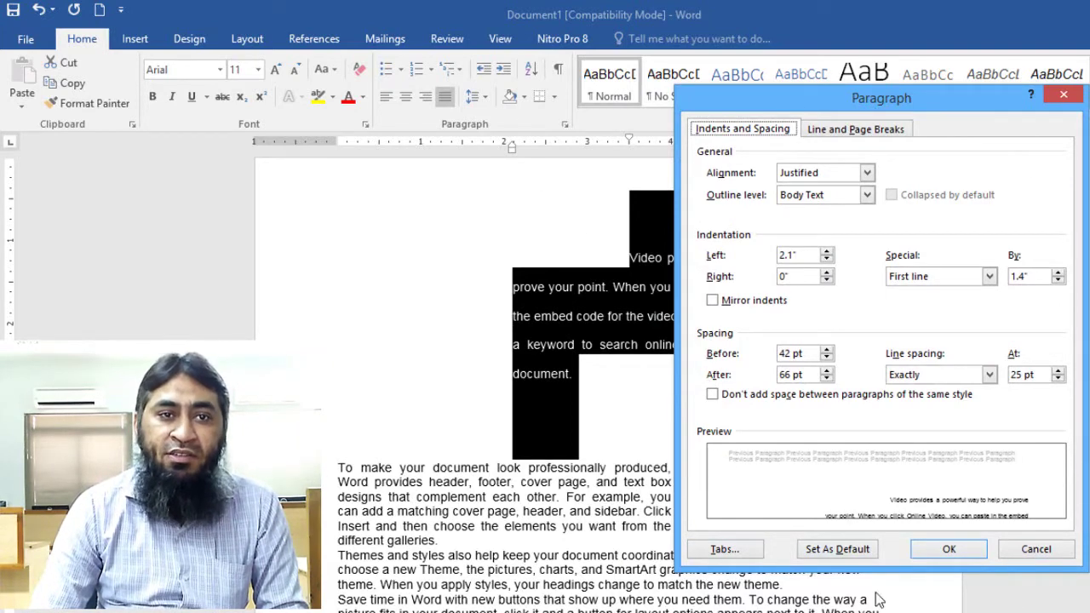
click(1013, 549)
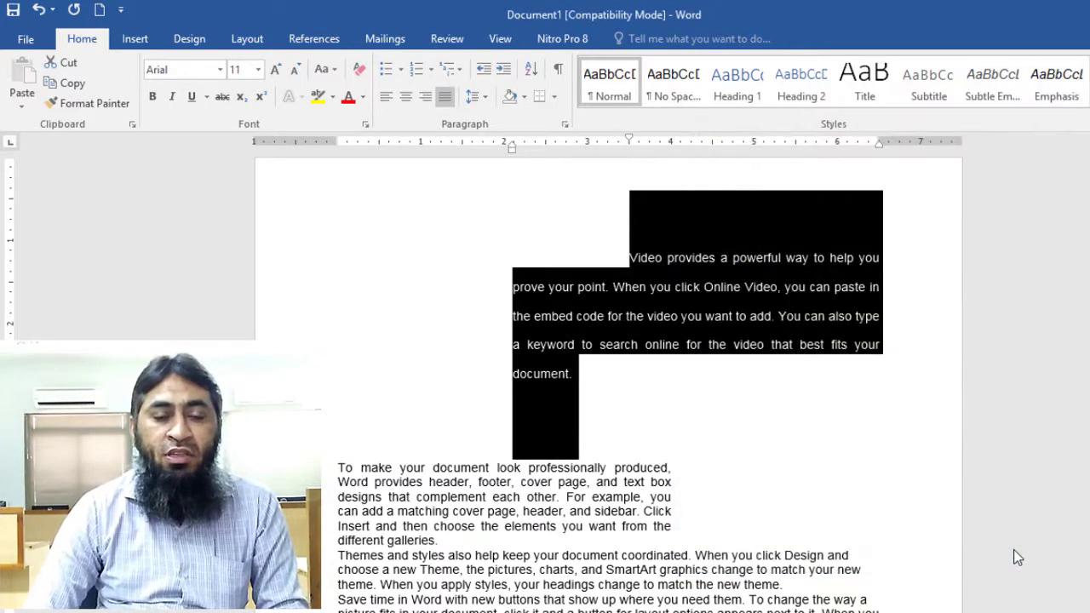